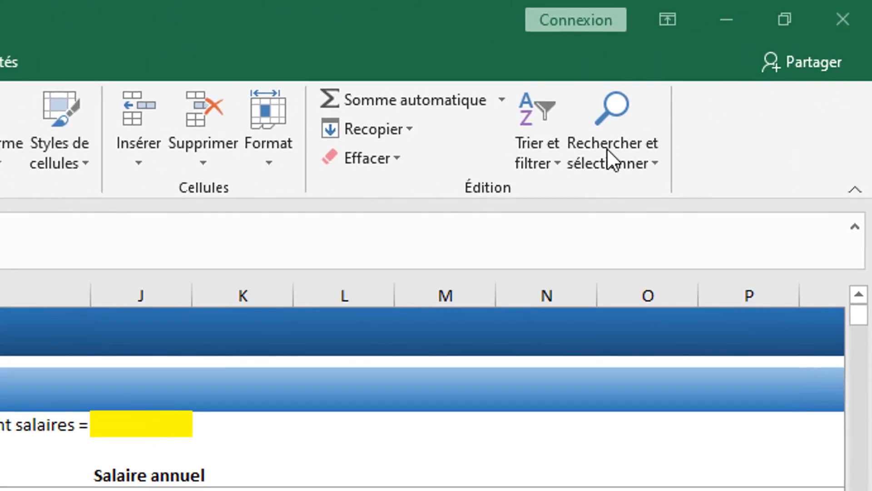
left_click(599, 166)
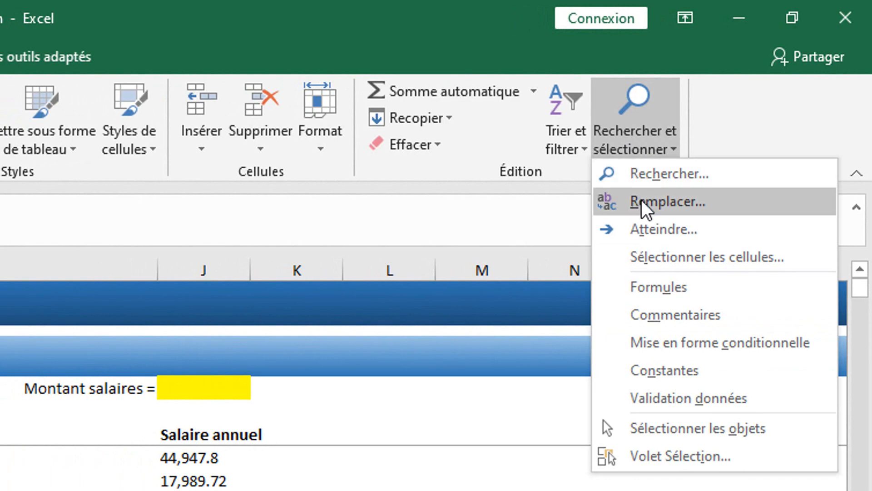
left_click(641, 200)
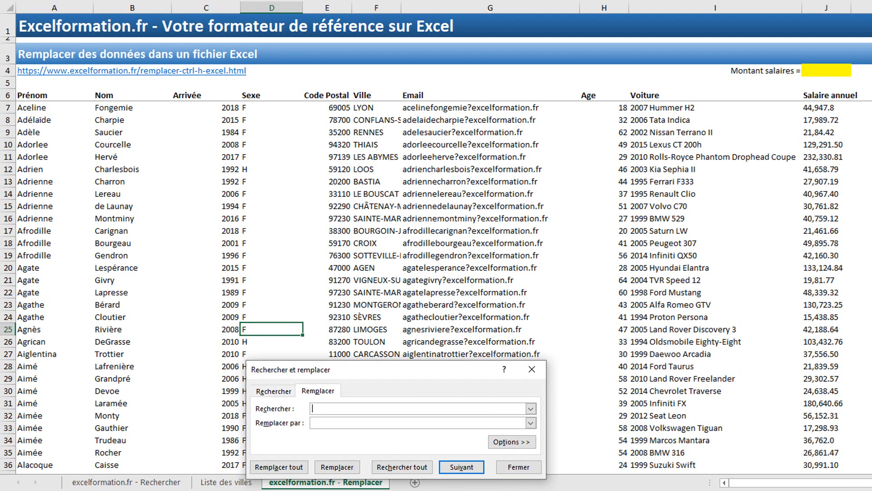
key("Escape")
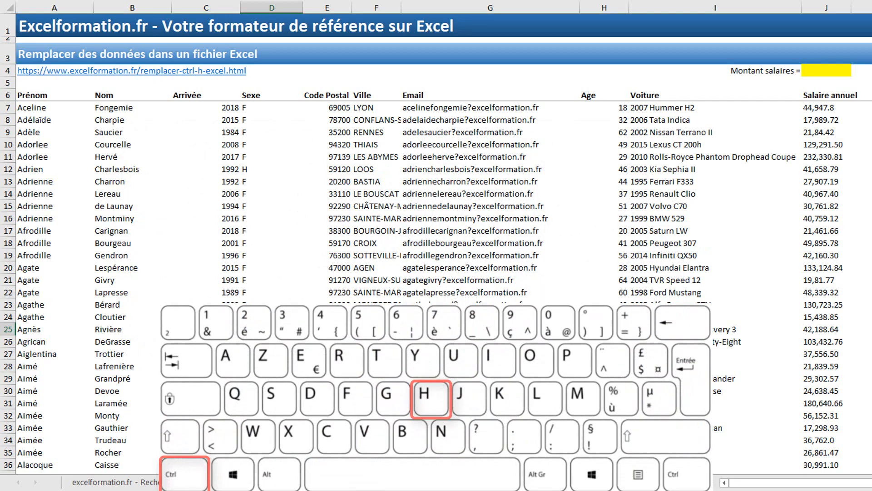
key("ctrl+h")
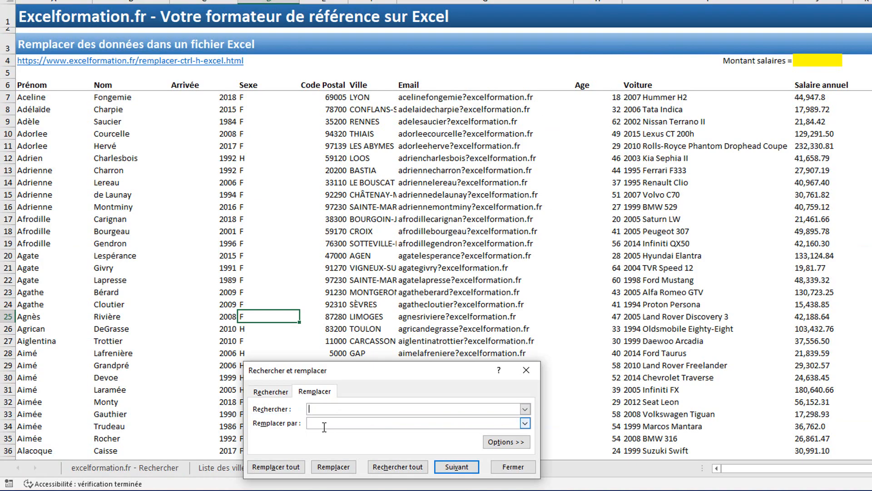
left_click(528, 370)
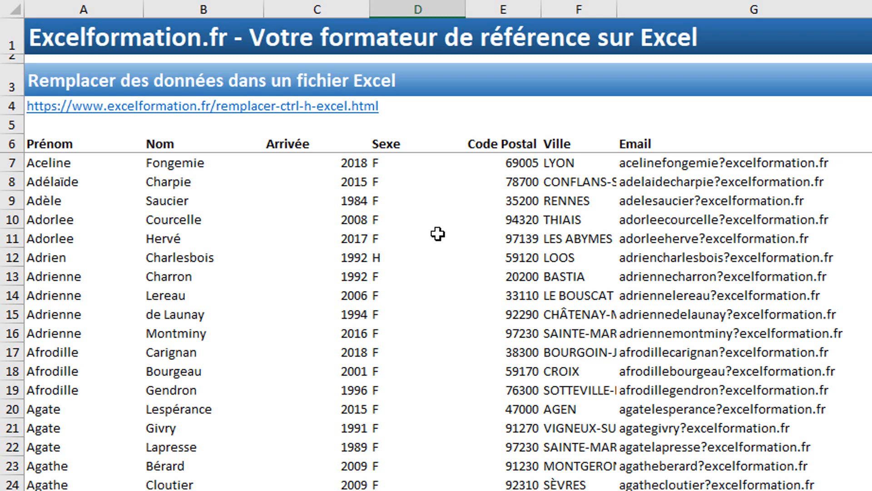
- Open Find and Replace and set it to search for F and replace it with Femme
key("ctrl+h")
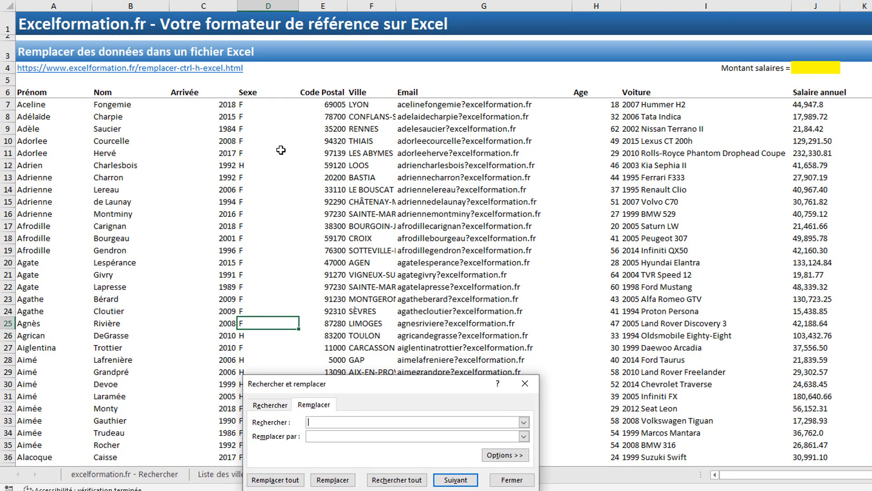
type("F")
key("Tab")
type("Fem")
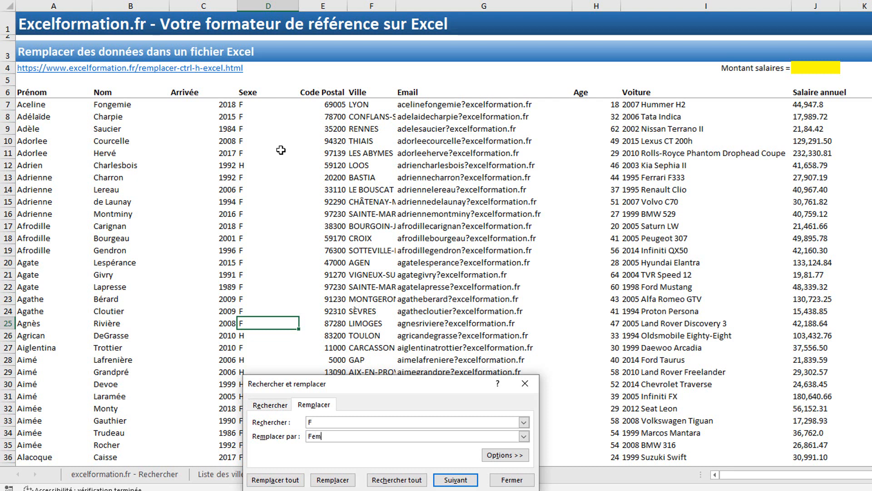
type("me")
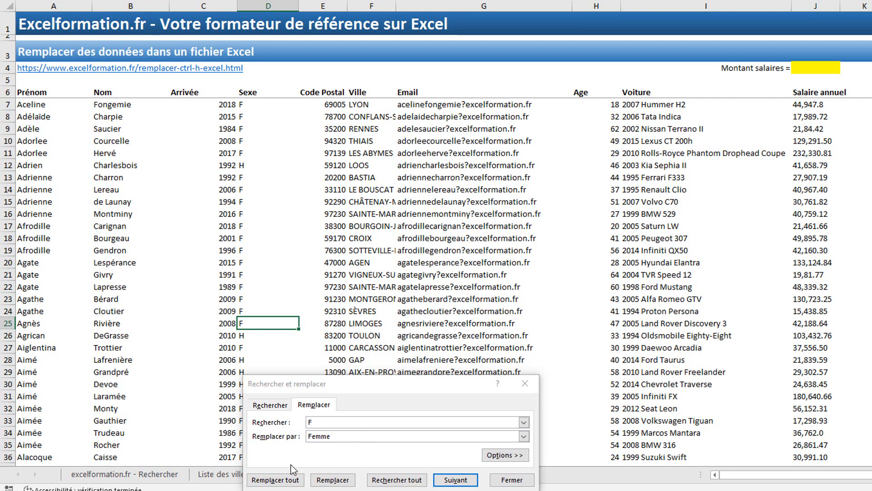
- Try to replace every F with Femme across the whole sheet, and undo that replacement
left_click(288, 484)
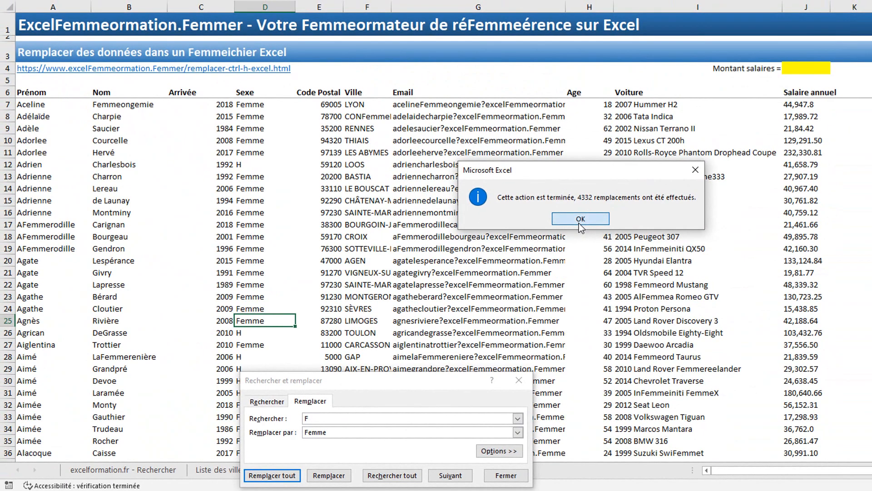
left_click(580, 223)
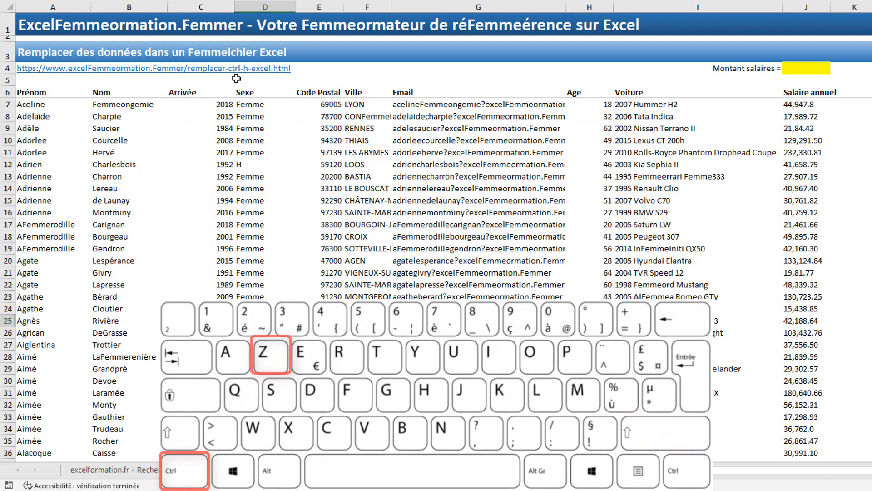
key("ctrl+z")
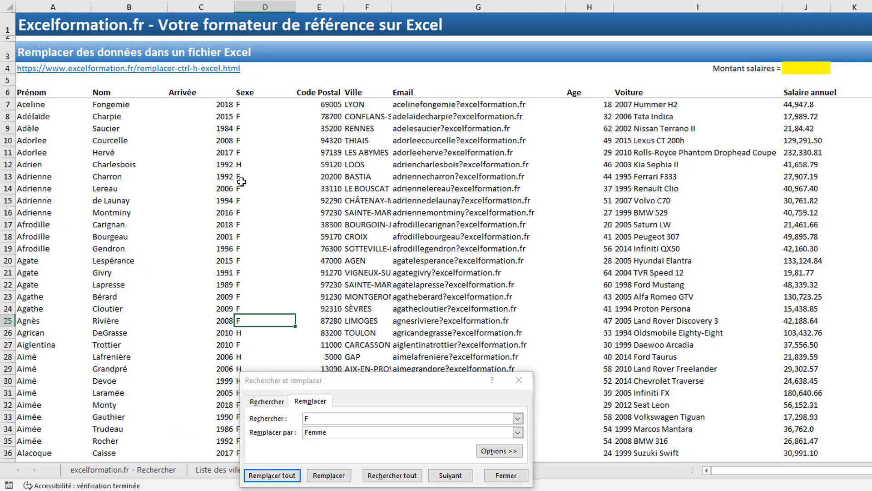
- Replace every F with Femme in the Sexe column (D) only
left_click(272, 8)
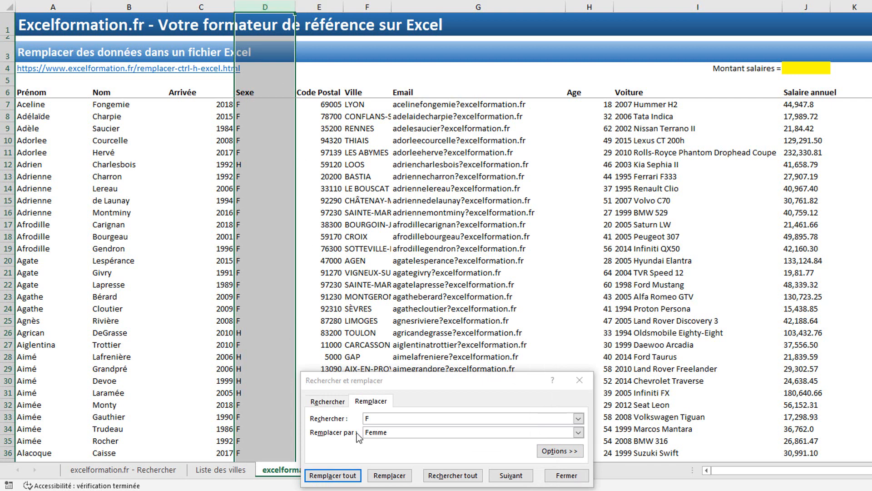
left_click(348, 477)
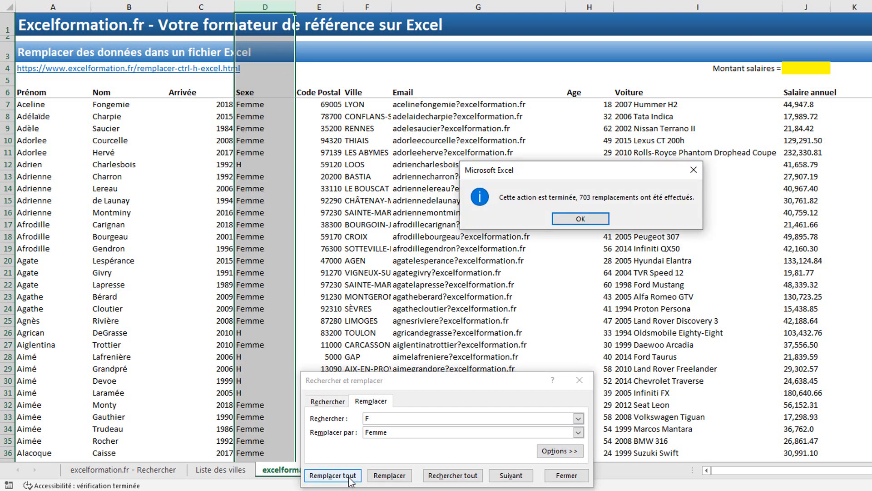
key("Return")
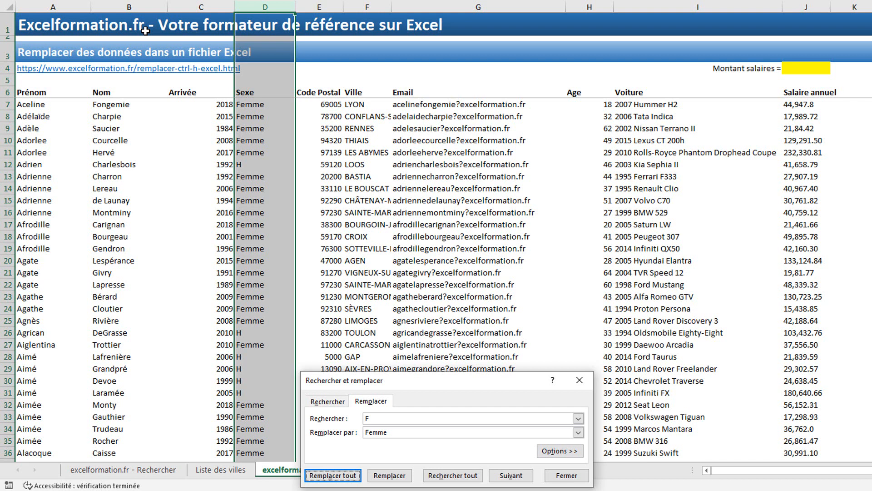
- Change the search text to H and the replacement text to Homme
left_click(377, 418)
key("BackSpace")
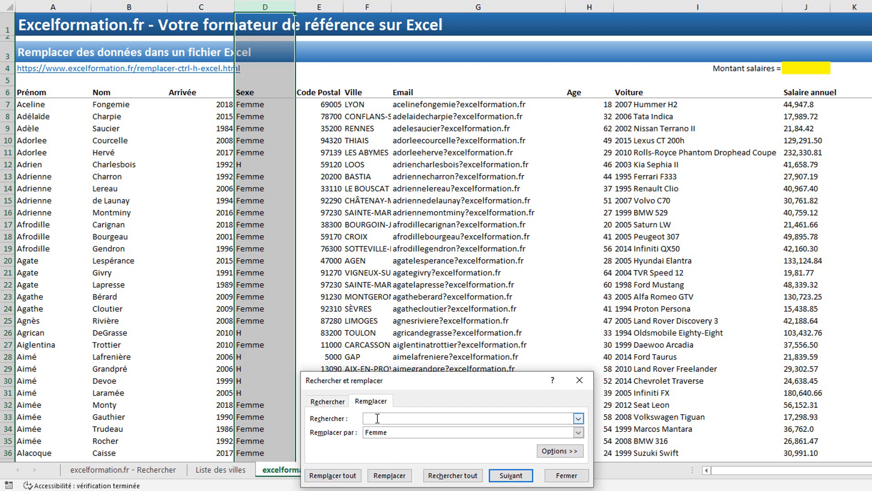
type("H")
key("Tab")
type("Homme")
- Step through the H matches in column D, replace only the one in D29 with Homme, and undo that replacement
left_click(517, 479)
left_click(518, 479)
left_click(517, 479)
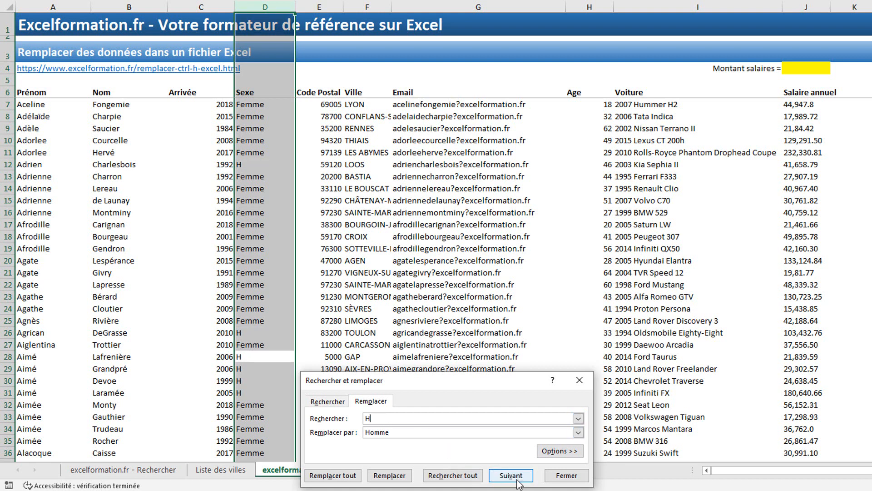
left_click(518, 480)
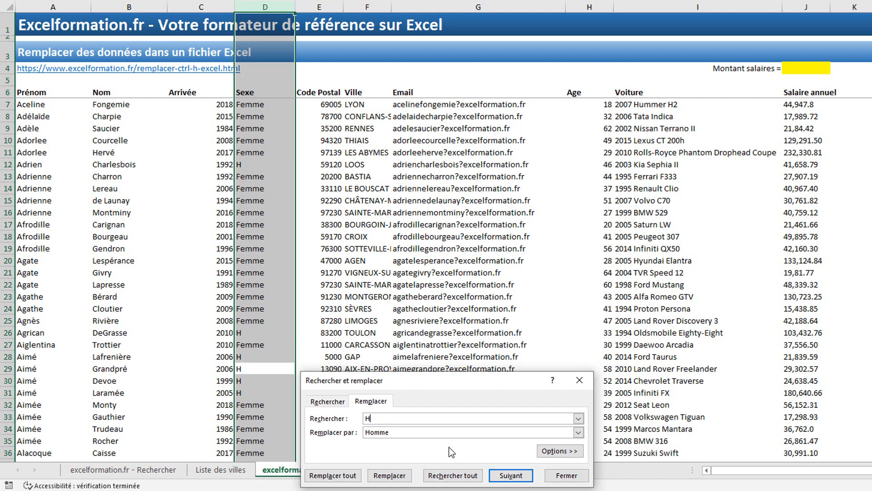
left_click(390, 475)
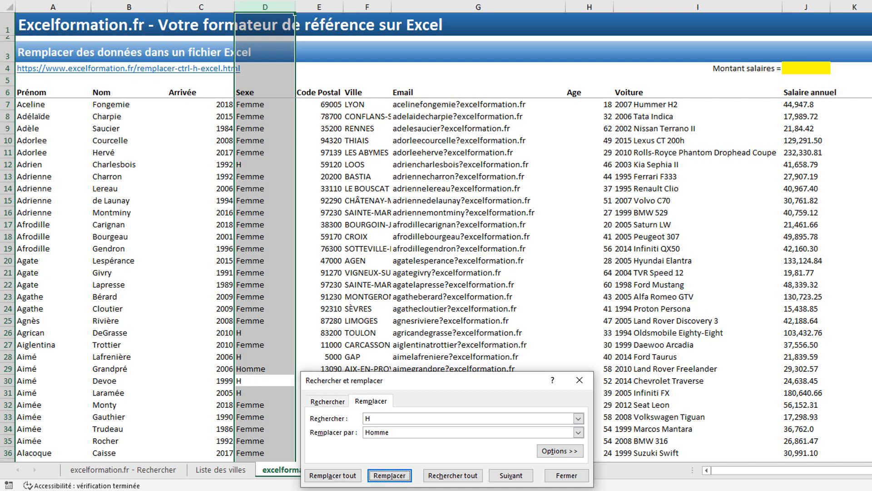
key("ctrl+z")
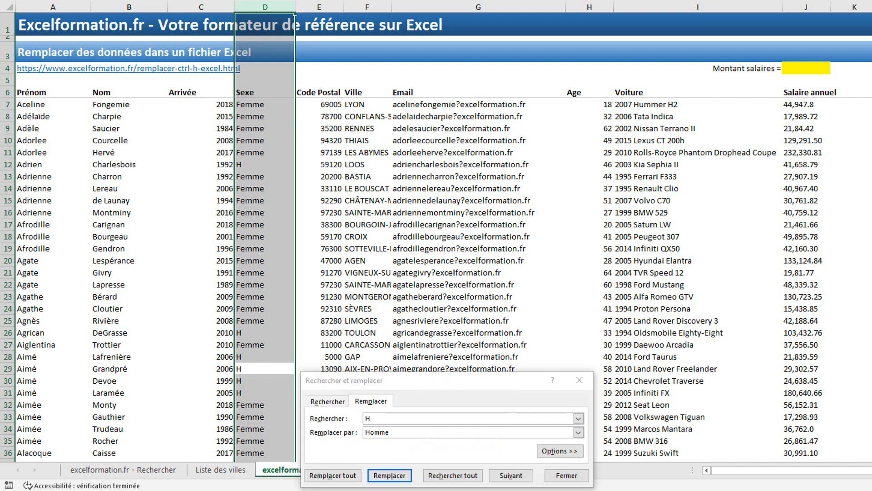
- Replace all H entries in the Sexe column with Homme at once
left_click(334, 475)
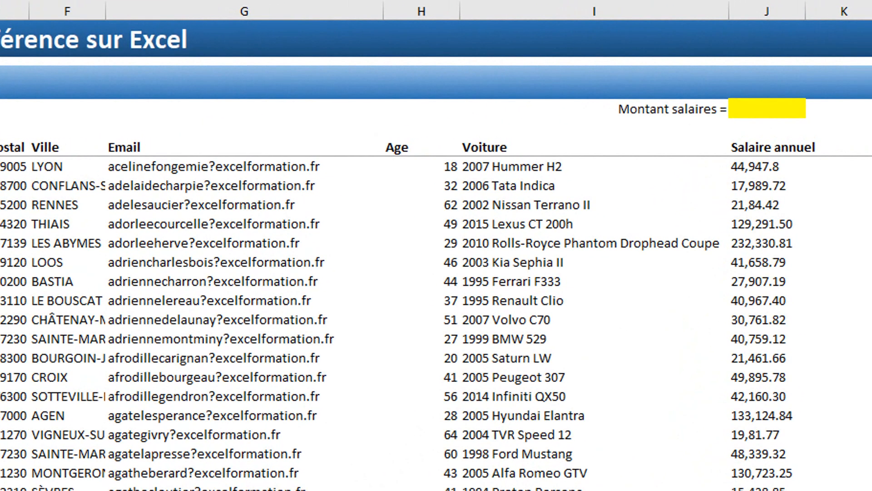
- Check the Montant salaires formula in J4 and rewrite the first salary in J7 as 44947,8
left_click(770, 109)
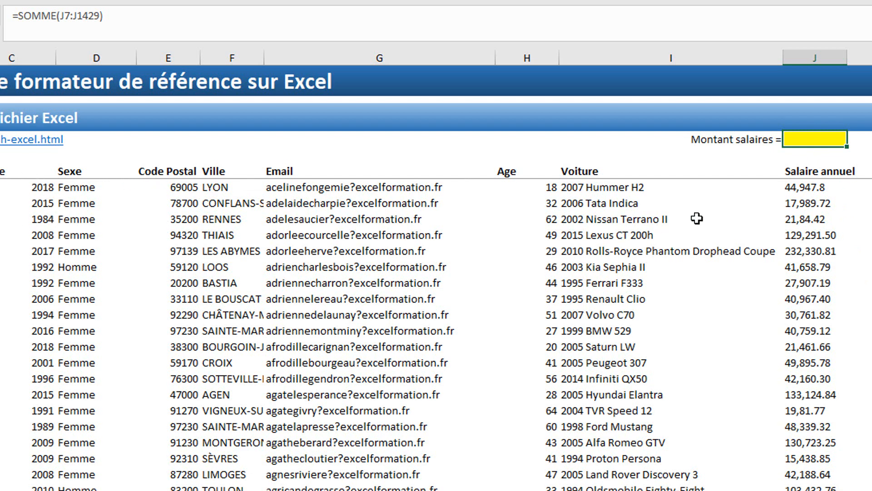
left_click(817, 190)
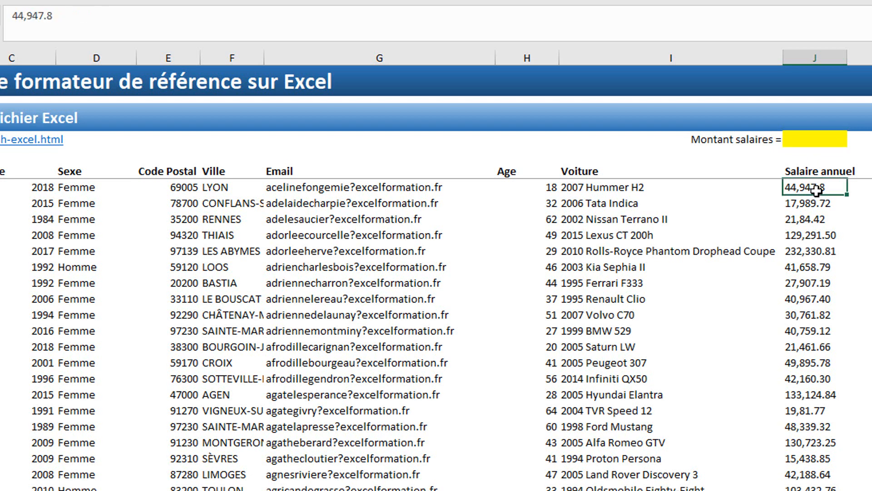
left_click(27, 20)
key("Delete")
left_click(46, 17)
key("BackSpace")
type(",")
key("Return")
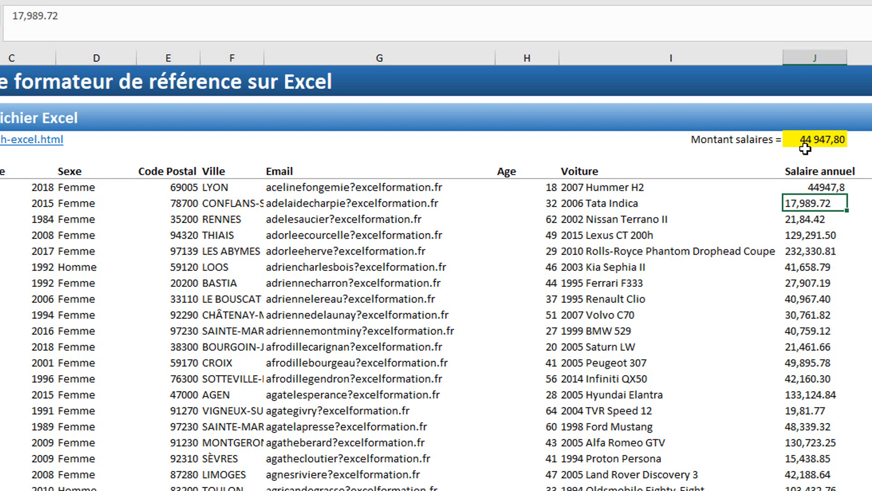
key("ctrl+Down")
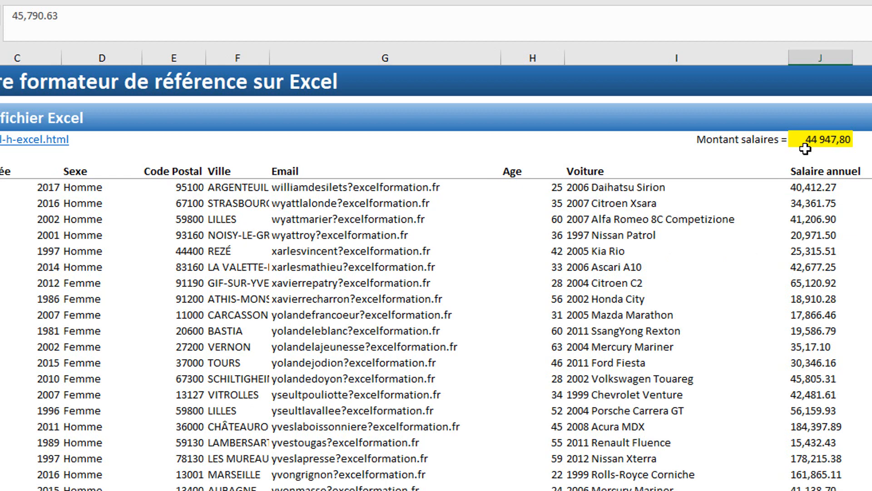
key("ctrl+Up")
key("Down")
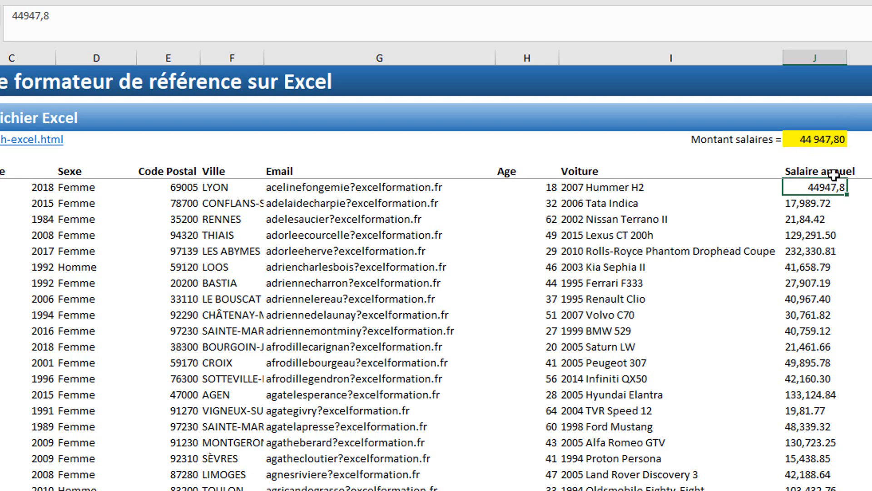
- Remove every comma from the Salaire annuel column (J) by replacing it with an empty value
left_click(825, 58)
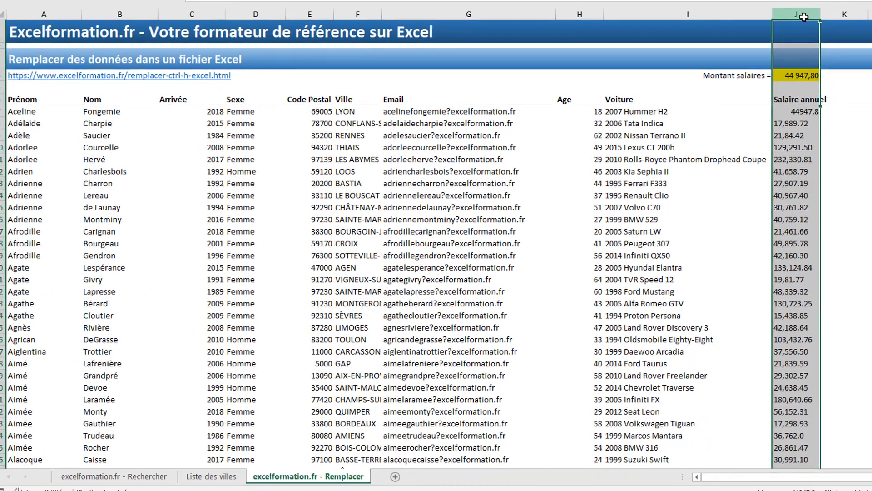
key("ctrl+h")
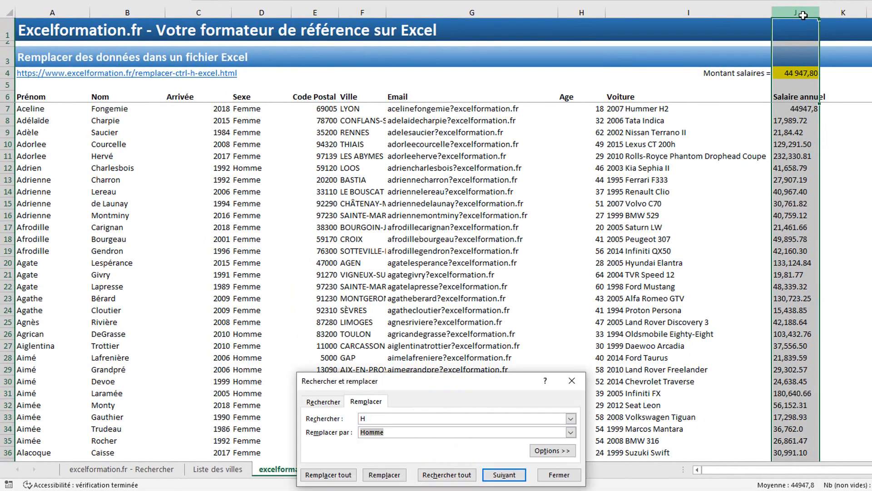
left_click(377, 419)
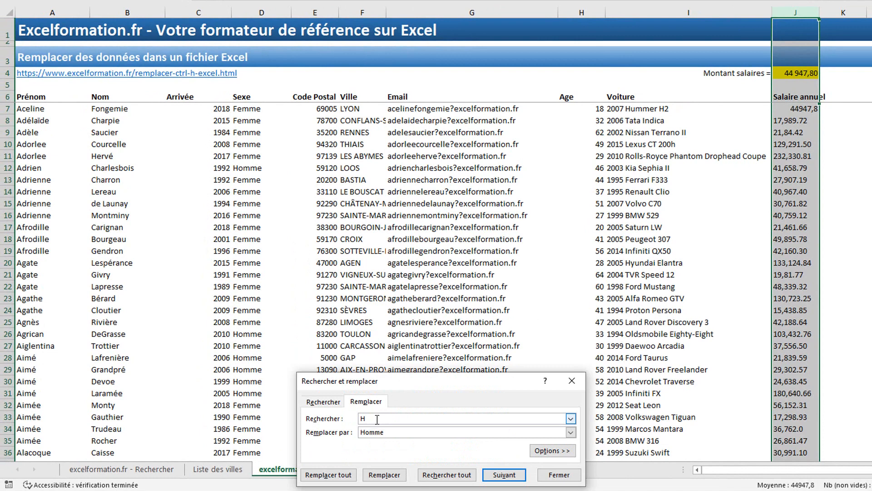
left_click_drag(377, 419, 327, 417)
type(",")
left_click(408, 429)
key("BackSpace")
key("BackSpace")
key("BackSpace")
key("BackSpace")
key("BackSpace")
left_click(326, 478)
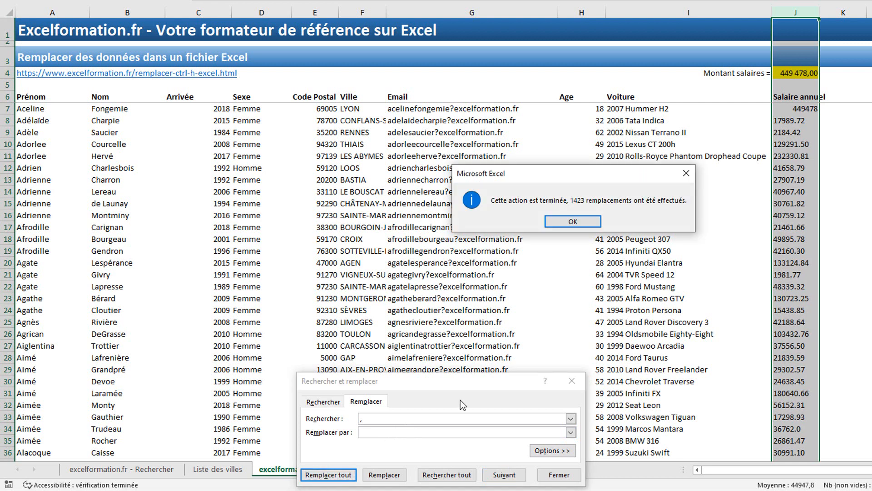
left_click(590, 221)
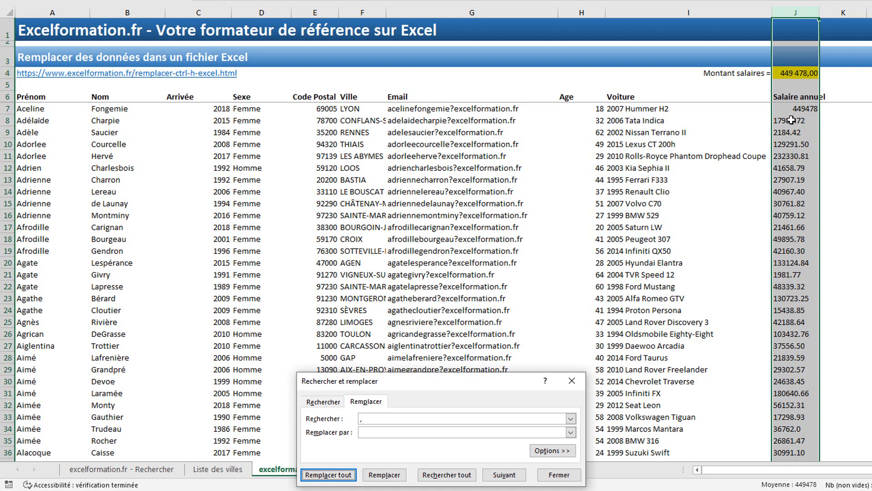
- Replace every period with a comma throughout the Salaire annuel column
left_click(377, 418)
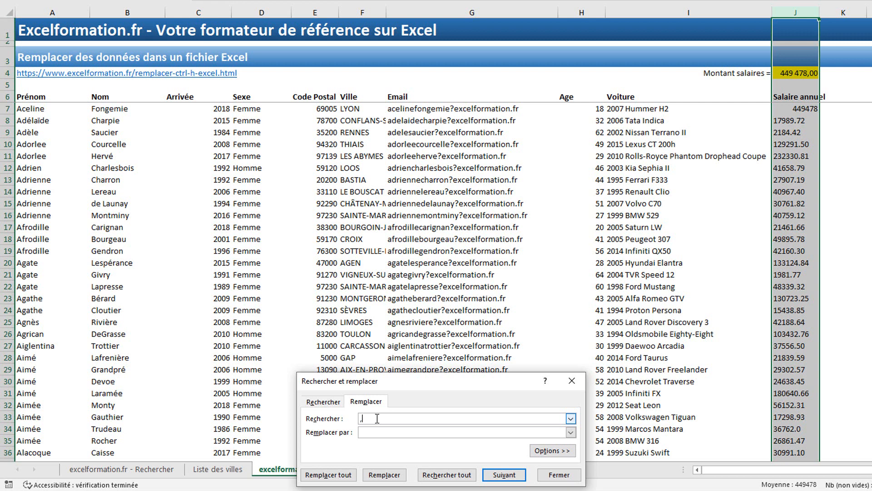
key("BackSpace")
type(".")
left_click(368, 431)
type(",")
left_click(339, 477)
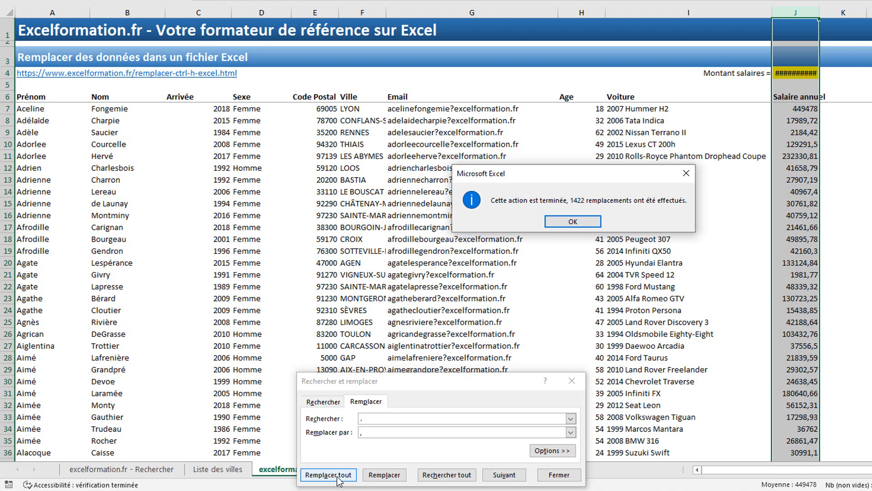
key("Return")
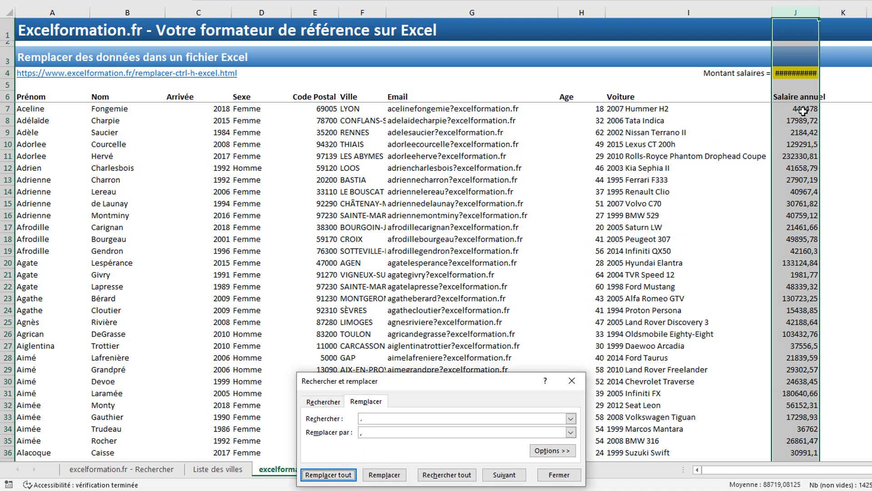
- Correct the first salary in J7 to 44947,8 and widen column J to fit the Montant salaires total
left_click(803, 111)
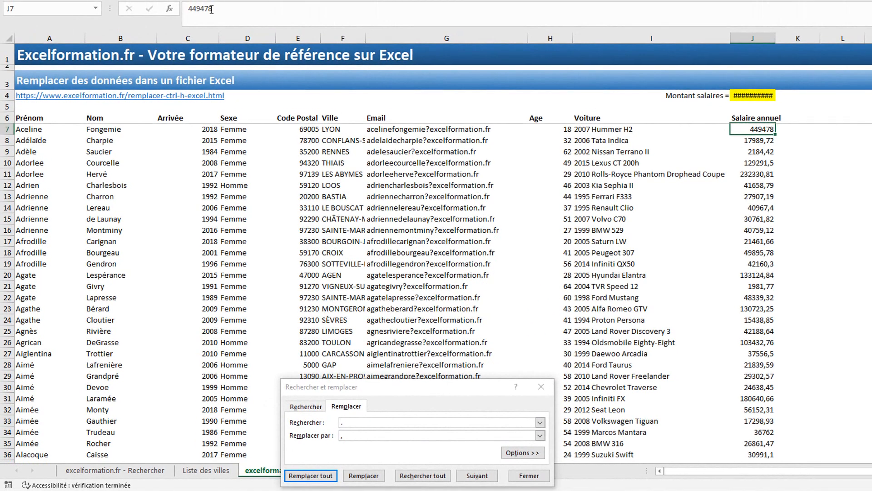
left_click(209, 9)
type(",")
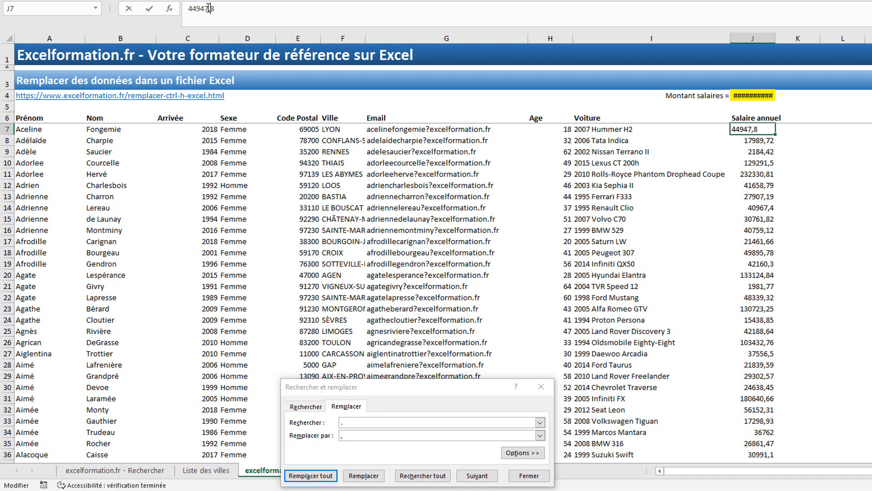
key("Return")
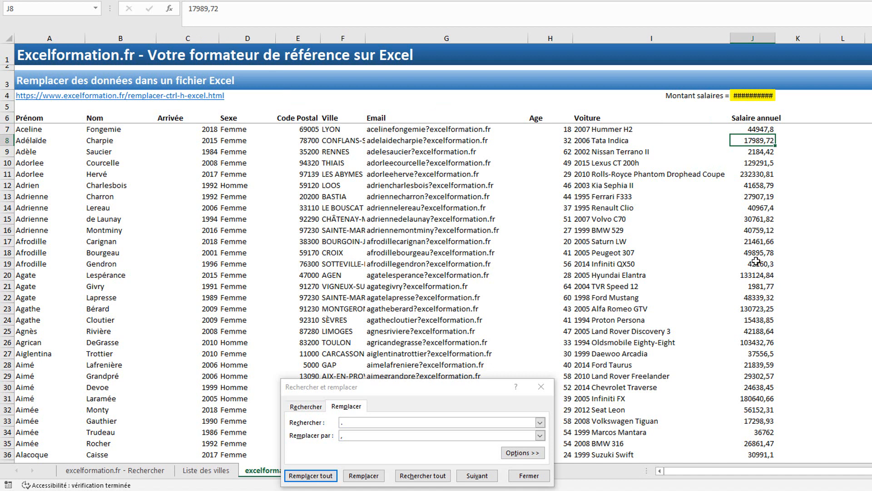
mouse_move(753, 97)
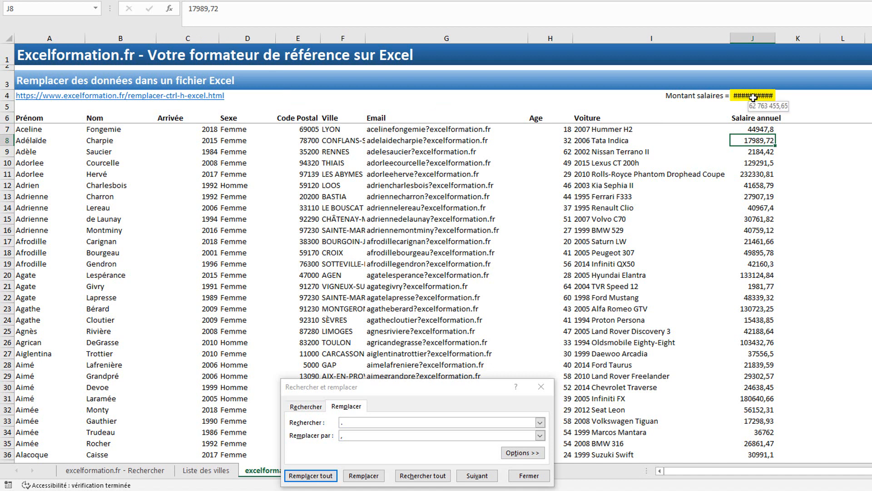
double_click(775, 36)
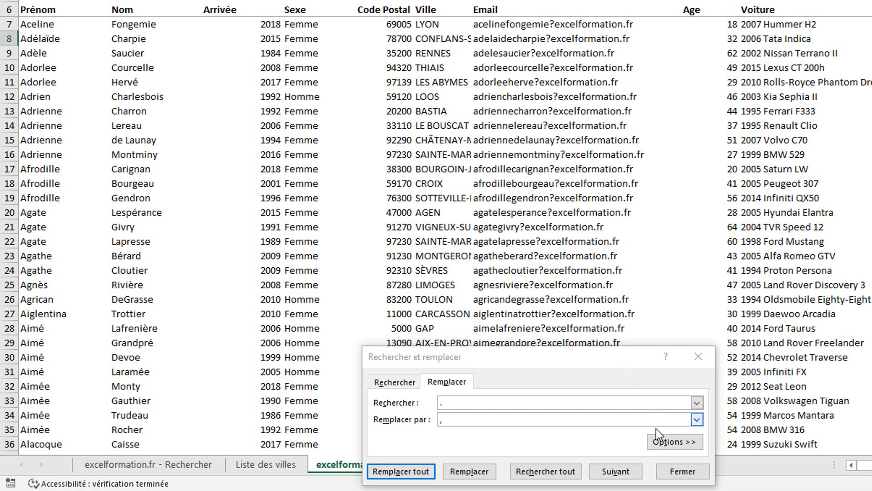
- Expand the Find and Replace options and set the search scope to the whole workbook (Classeur)
left_click(674, 442)
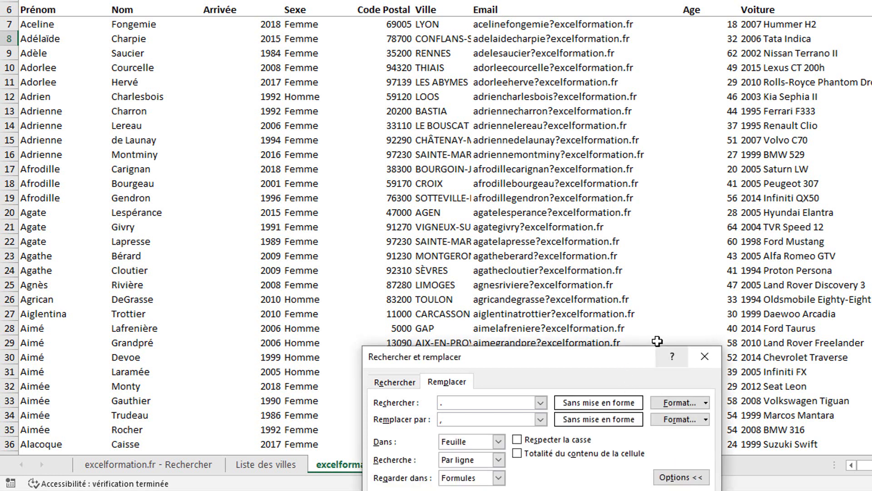
left_click_drag(622, 364, 577, 205)
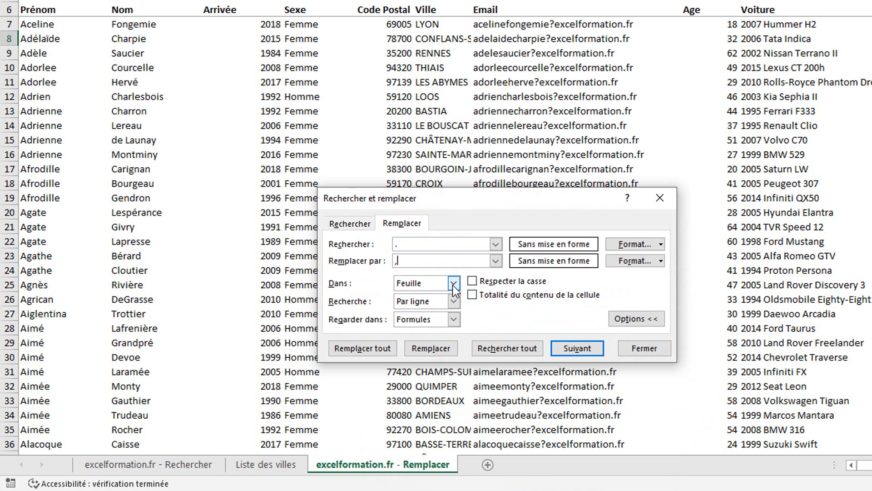
left_click(453, 284)
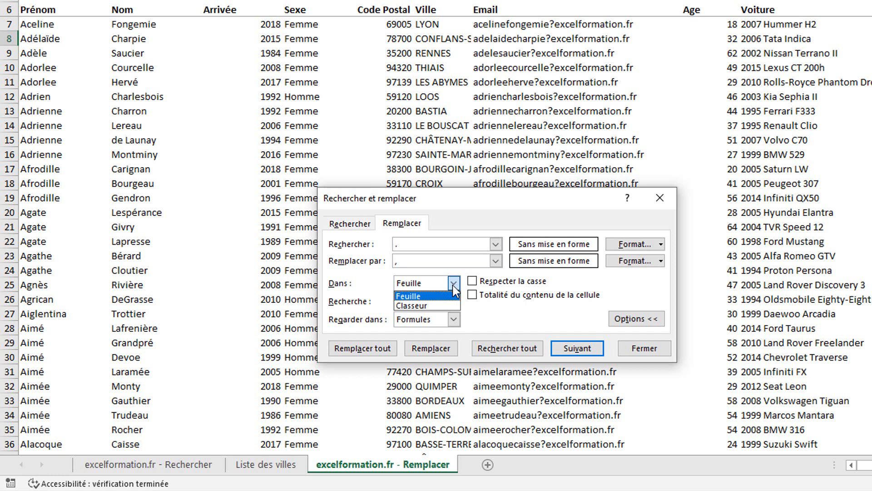
left_click(432, 304)
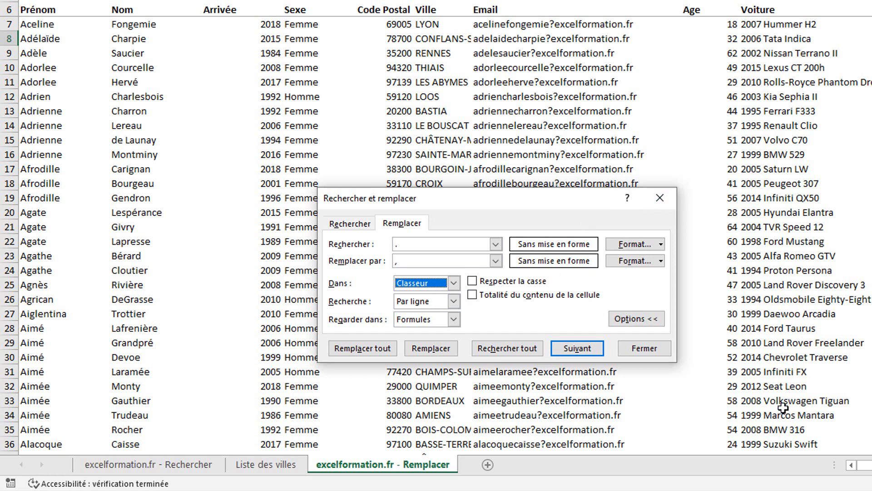
- Replace every occurrence of Volkswagen with VW throughout the workbook
left_click(408, 245)
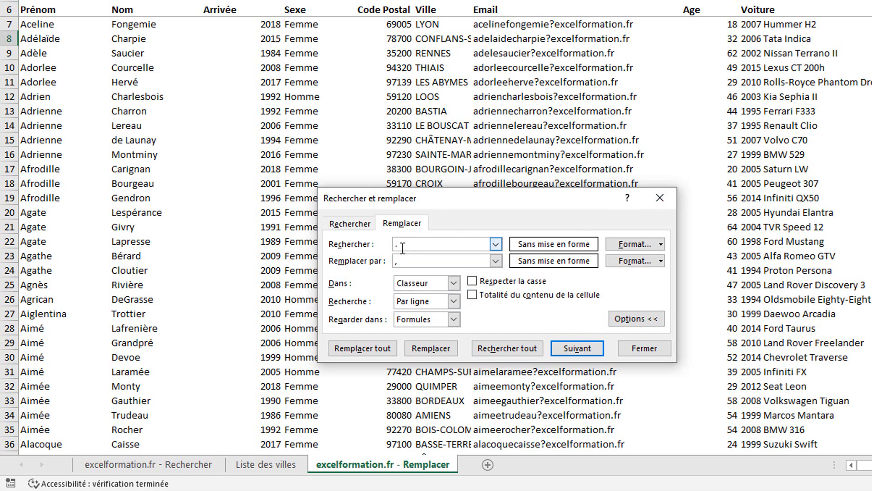
key("BackSpace")
type("Volkswagen")
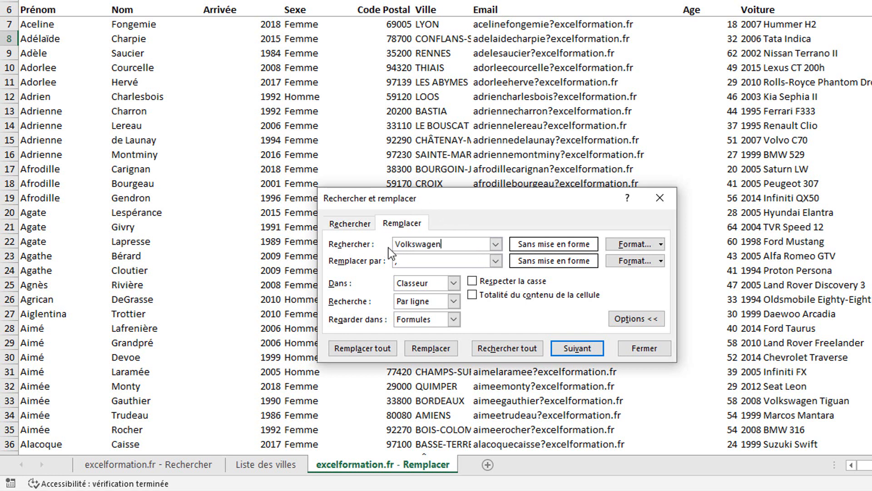
left_click(409, 260)
key("BackSpace")
type("W")
left_click(369, 351)
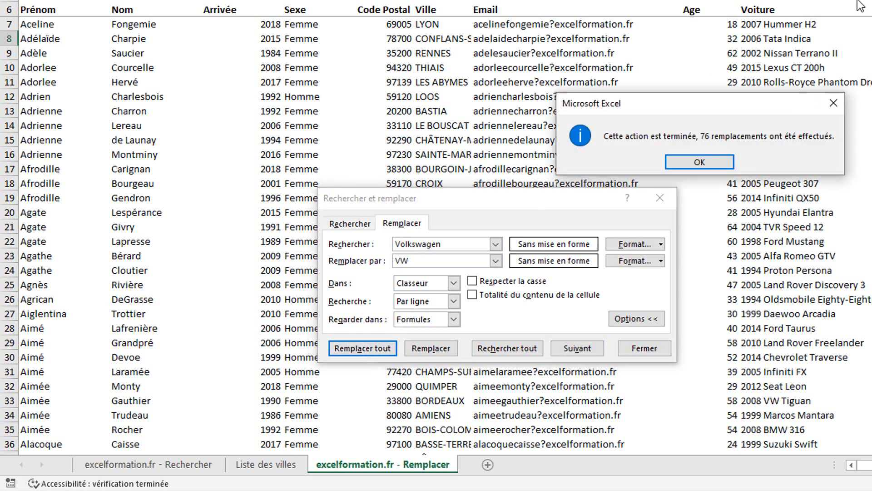
left_click(700, 164)
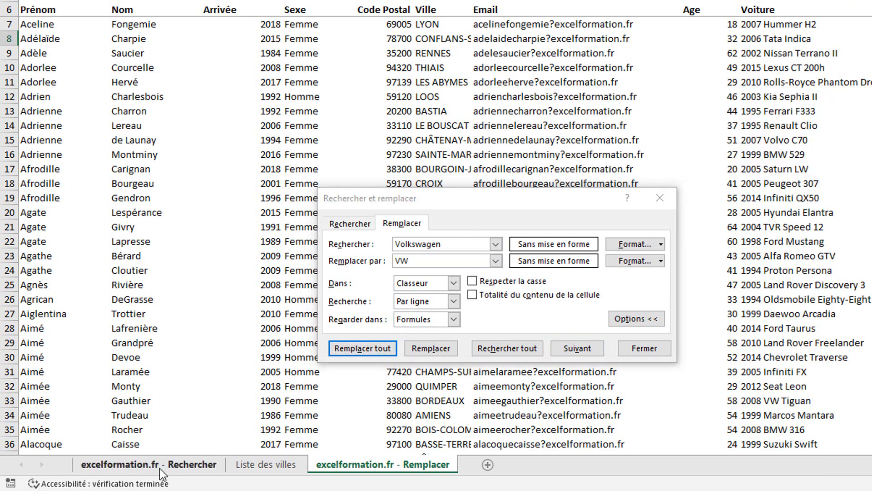
- Check the Voiture column on the excelformation.fr - Rechercher sheet, return to the Remplacer sheet and review the Regarder dans choices
left_click(160, 468)
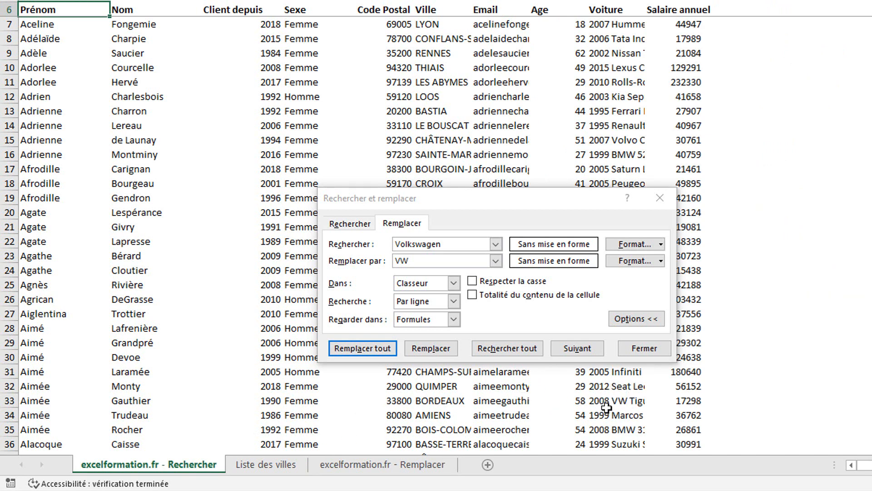
left_click(384, 468)
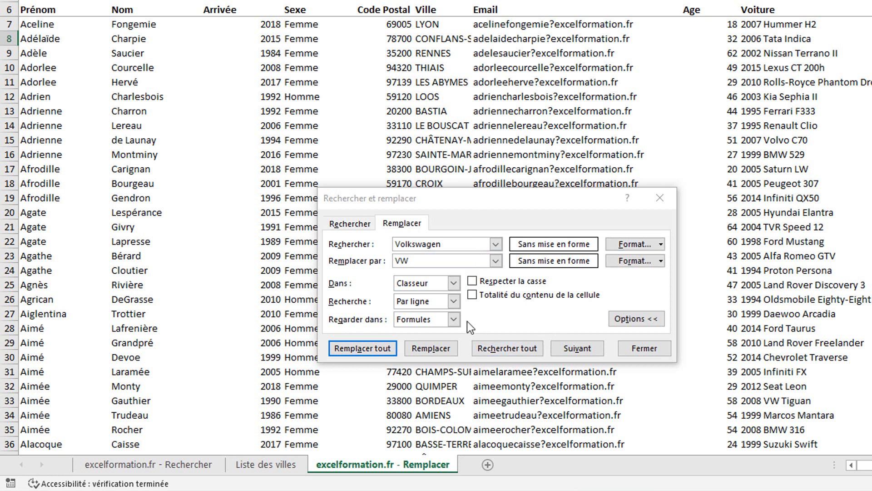
left_click(454, 319)
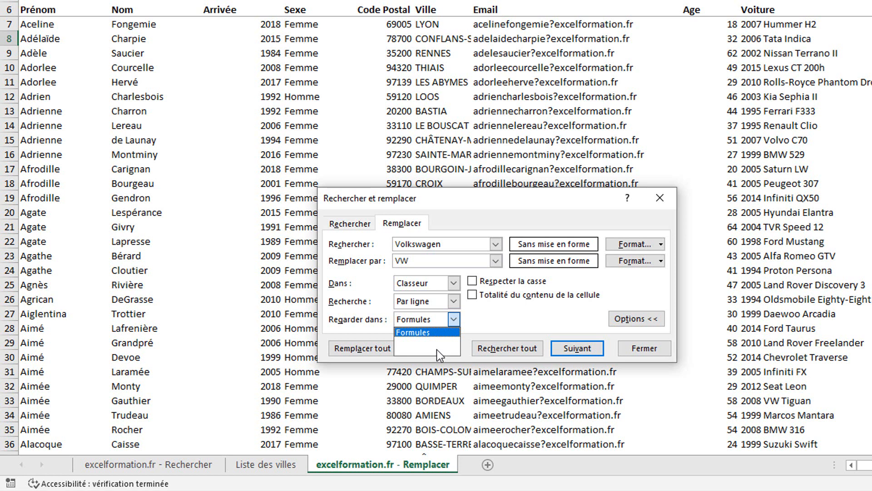
left_click(455, 320)
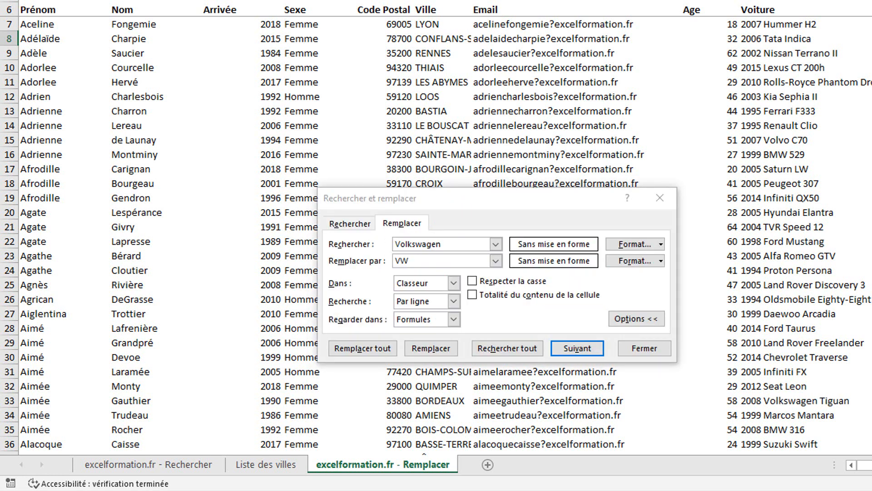
- Try to replace all lowercase volkswagen entries with VW in the workbook with case matching (Respecter la casse) enabled
left_click(402, 244)
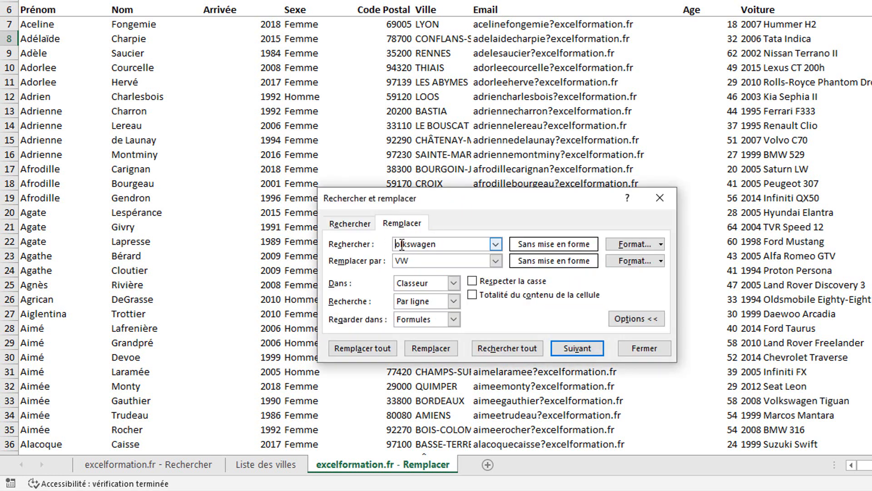
type("v")
left_click(472, 281)
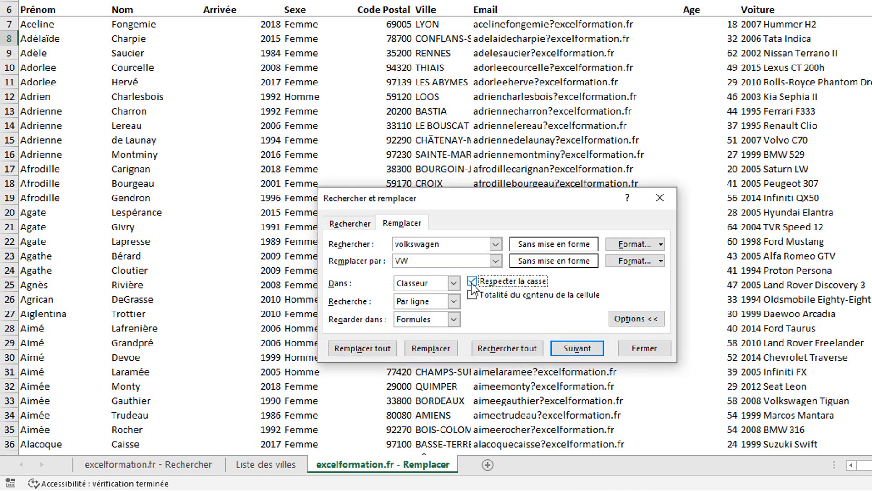
left_click(364, 349)
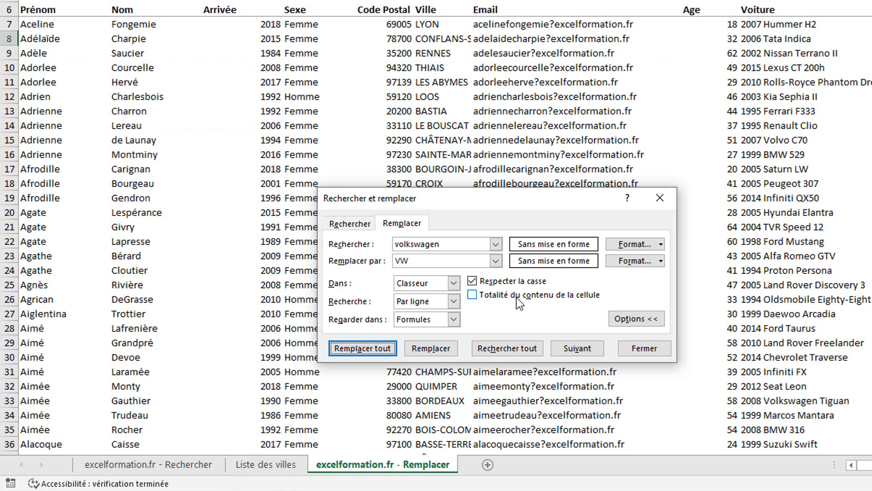
- Try the volkswagen to VW replacement matching entire cell contents only, with case matching disabled
left_click(517, 298)
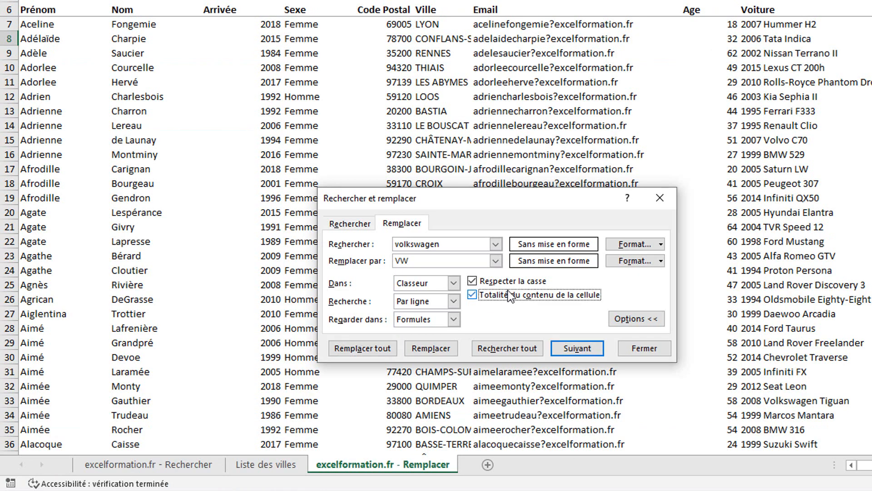
left_click(502, 284)
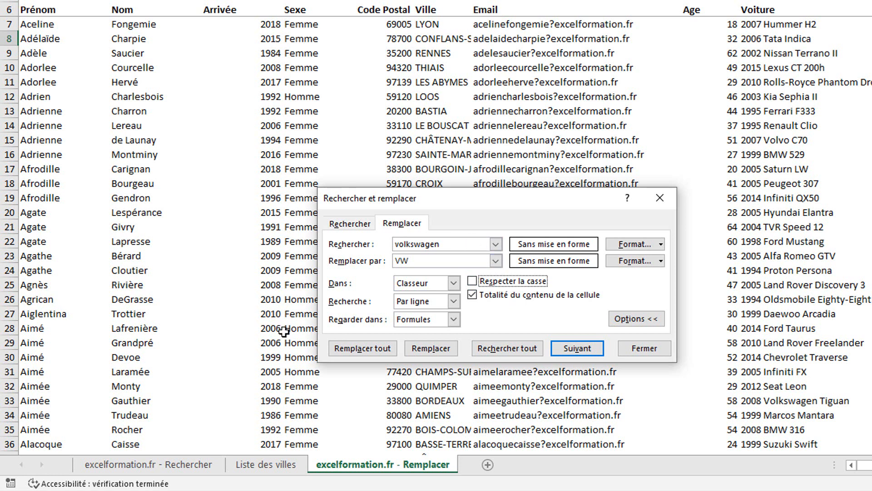
left_click(356, 348)
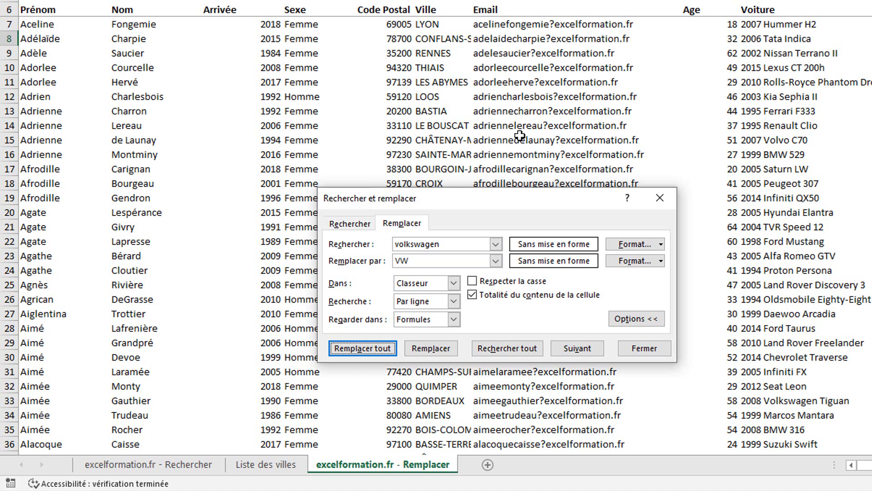
- Replace all matches of the wildcard pattern vol???agen with VW, with entire-cell matching disabled, and undo the replacement
left_click(423, 244)
key("BackSpace")
key("BackSpace")
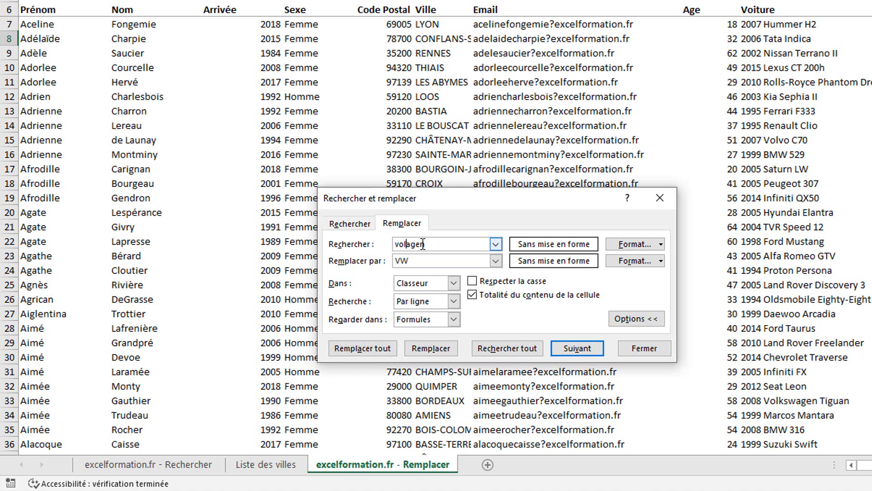
key("BackSpace")
type("???")
left_click(475, 295)
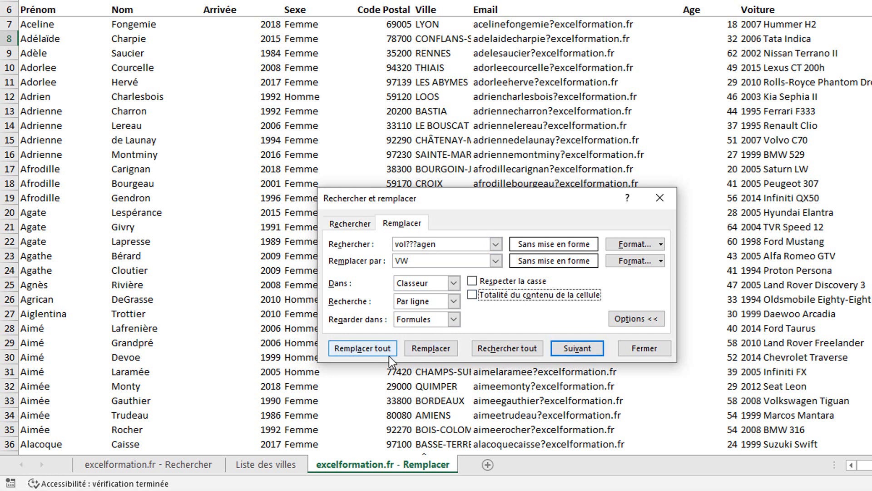
left_click(373, 349)
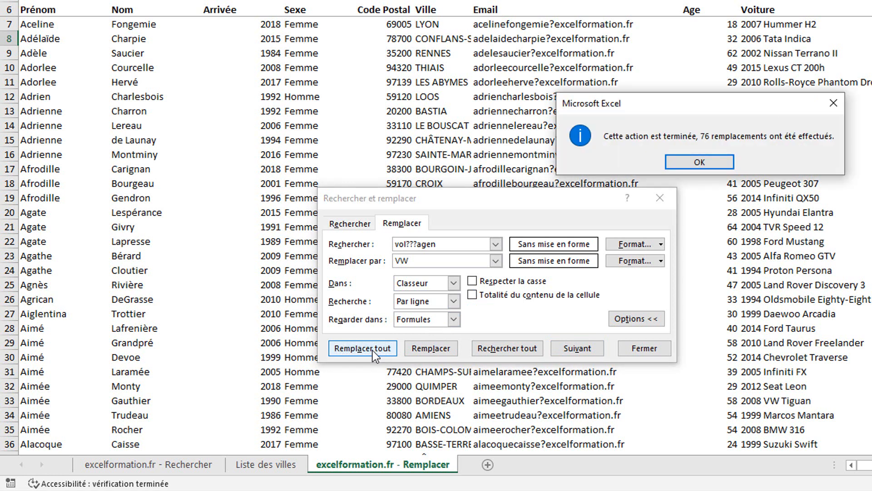
key("Return")
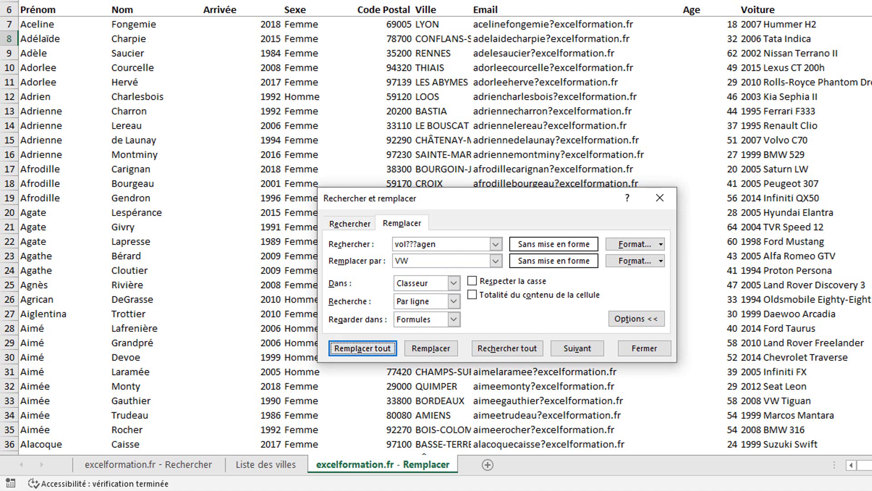
key("ctrl+z")
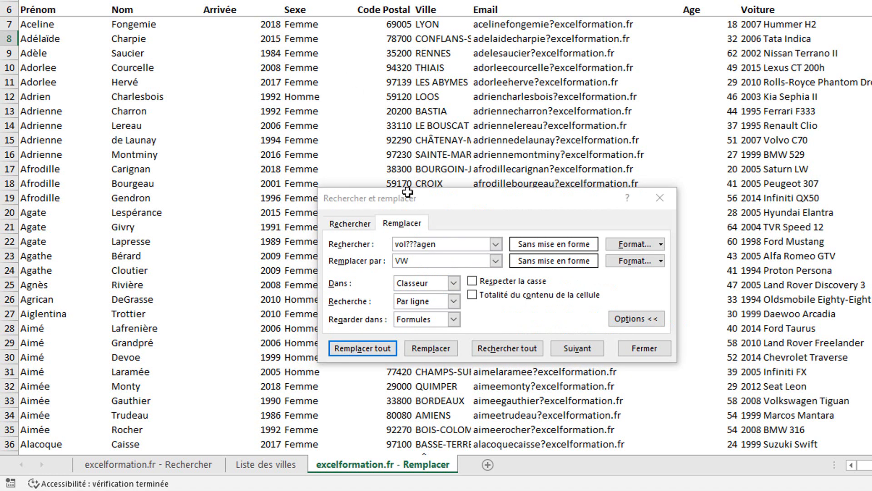
- Replace all matches of the wildcard pattern "* Tiguan" with VW Tiguan throughout the workbook
left_click(420, 245)
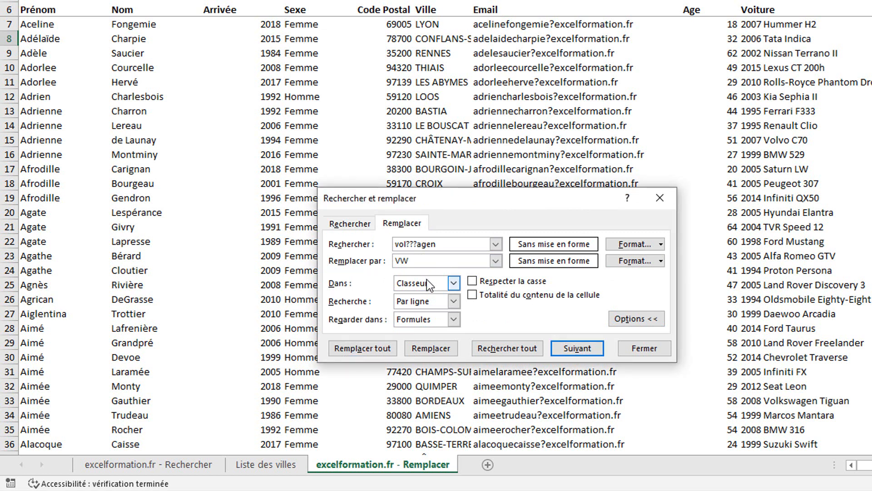
key("BackSpace")
key("BackSpace")
key("BackSpace")
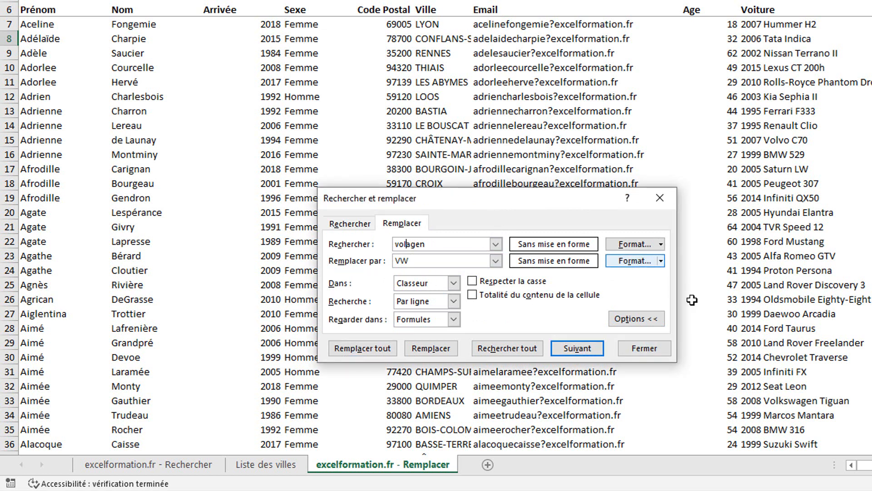
left_click_drag(435, 245, 345, 244)
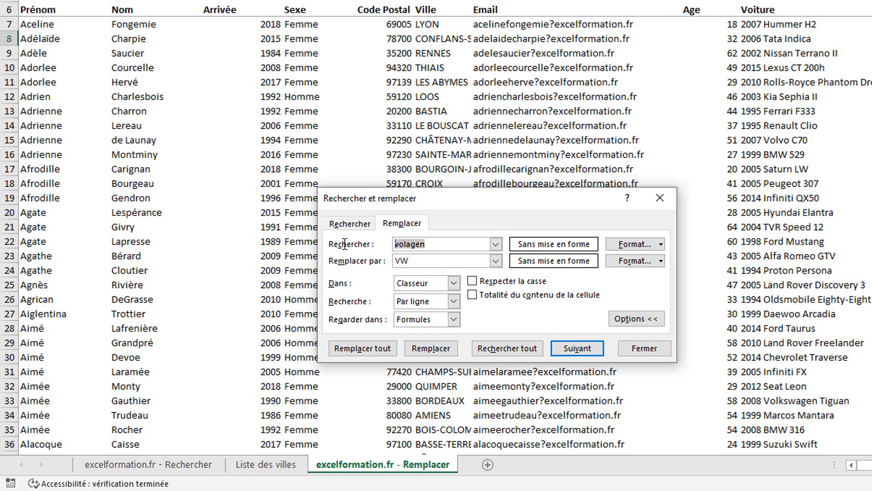
type("* Tiguan")
key("Tab")
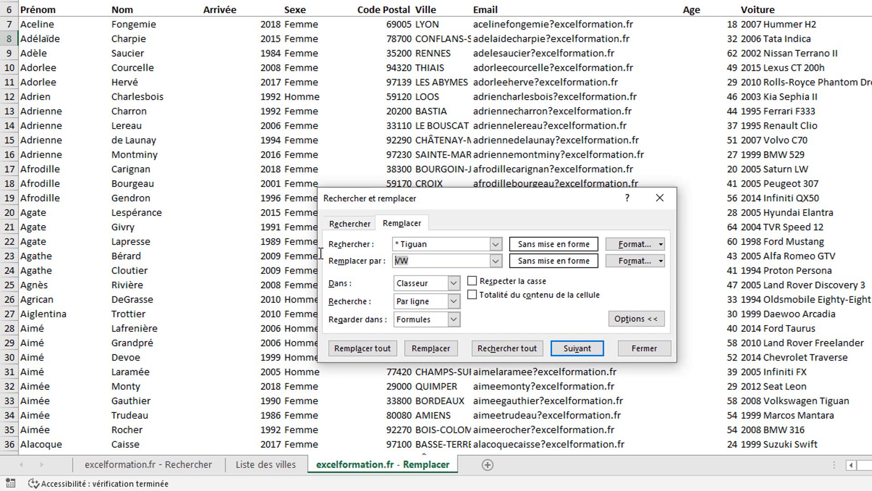
type("VW Tiguan")
left_click(358, 346)
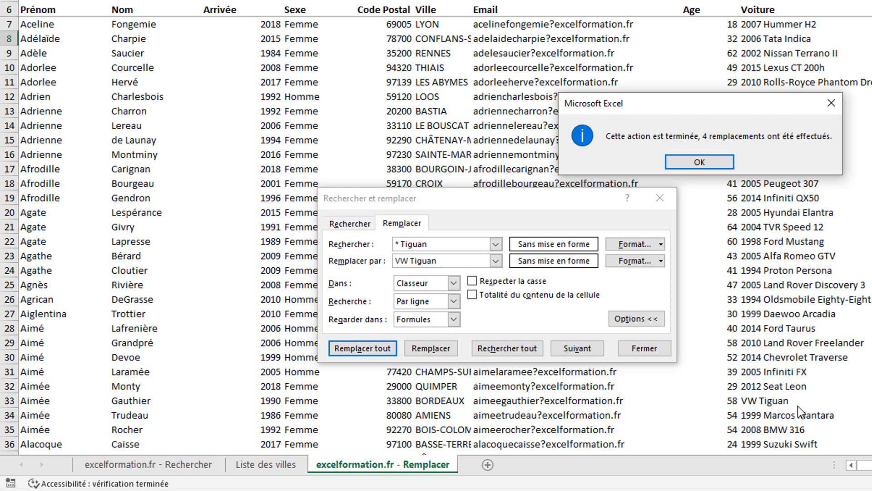
key("Return")
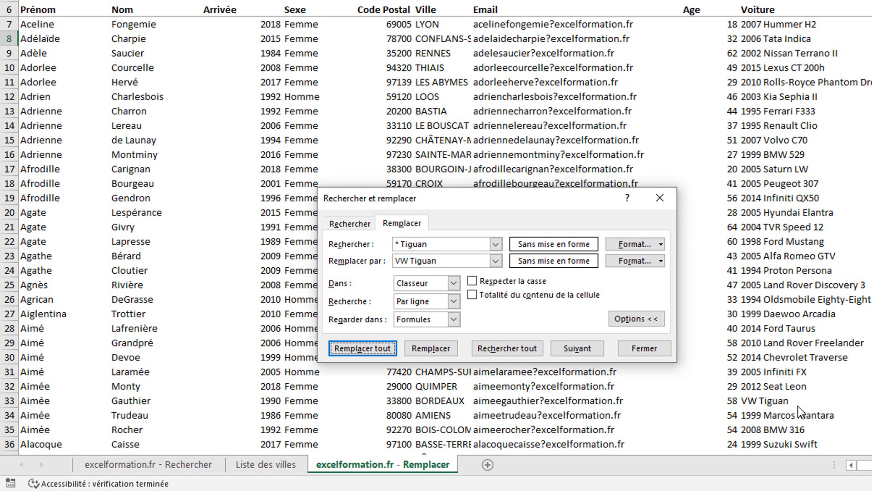
- Try replacing all matches of the lone wildcard * with VW Tiguan throughout the workbook, and undo the replacement
left_click(400, 244)
left_click(440, 244)
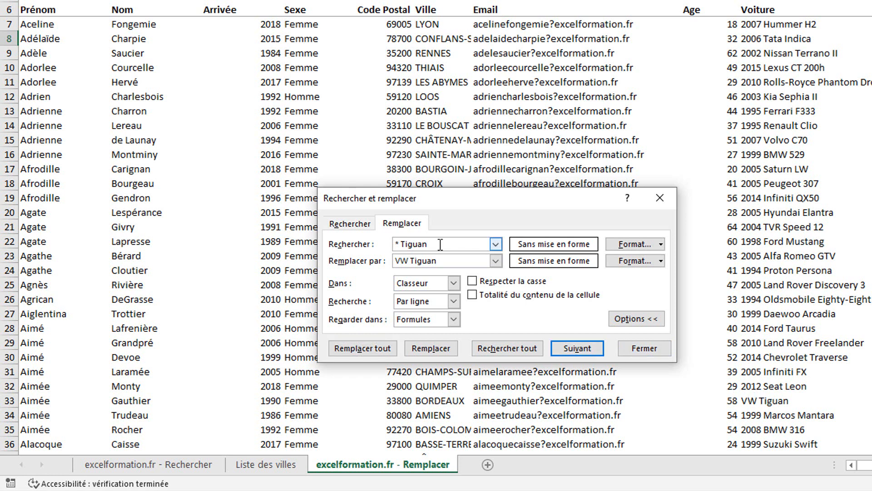
key("BackSpace")
key("BackSpace")
key("BackSpace")
key("BackSpace")
key("BackSpace")
key("BackSpace")
left_click(347, 352)
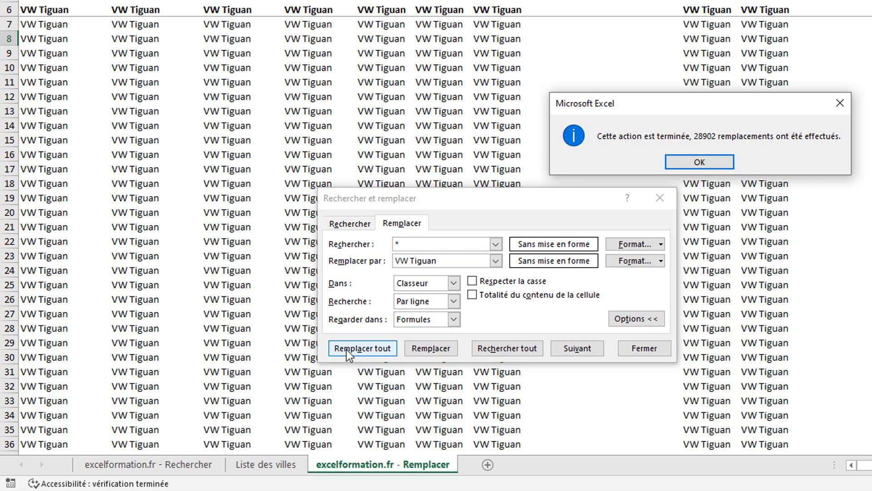
key("Return")
key("Escape")
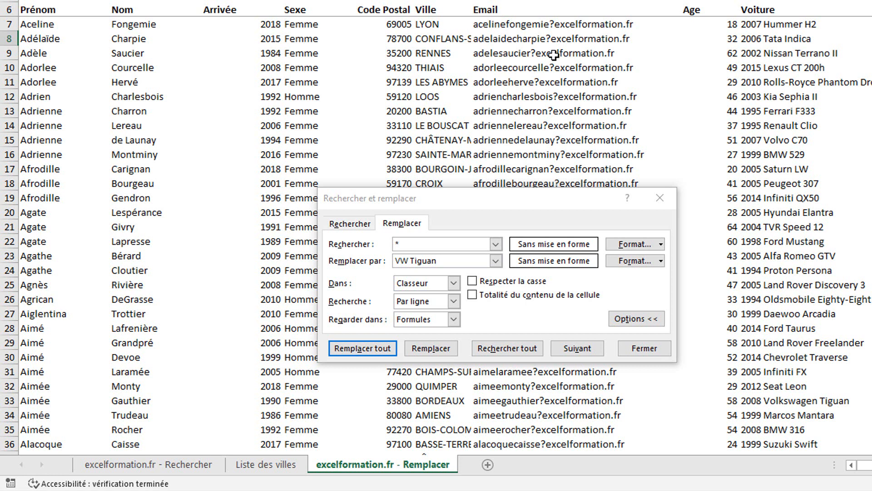
- Try to replace all matches of the unescaped ? with @ throughout the workbook
left_click_drag(451, 260, 366, 257)
key("BackSpace")
left_click(415, 245)
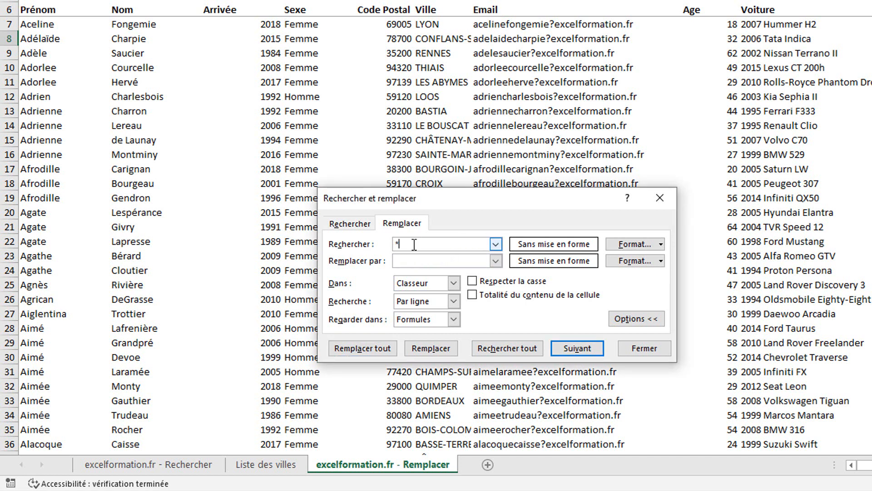
key("BackSpace")
type("?")
left_click(415, 261)
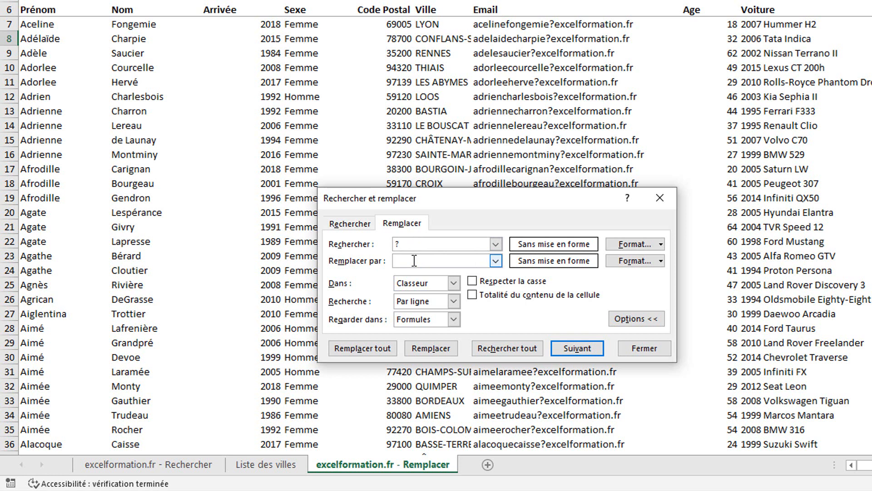
type("@")
left_click(359, 349)
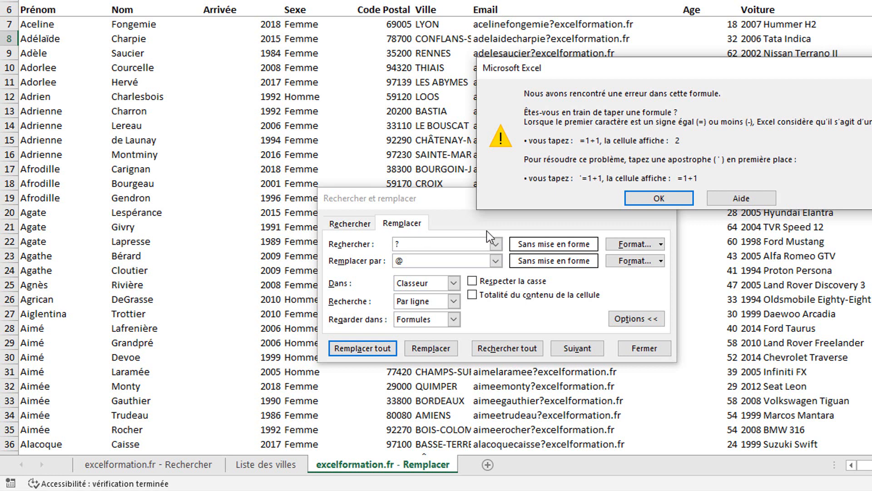
left_click(677, 203)
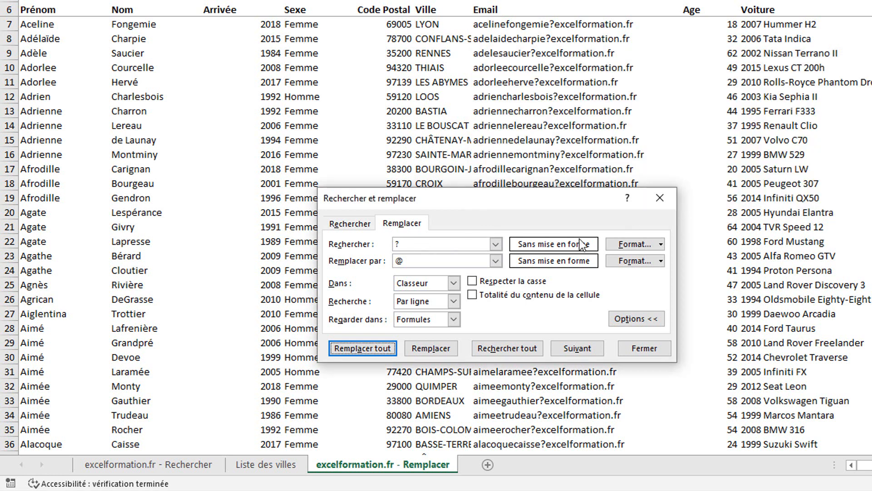
- Replace every literal question mark with @ throughout the workbook, using the escaped search pattern ~?
left_click(425, 246)
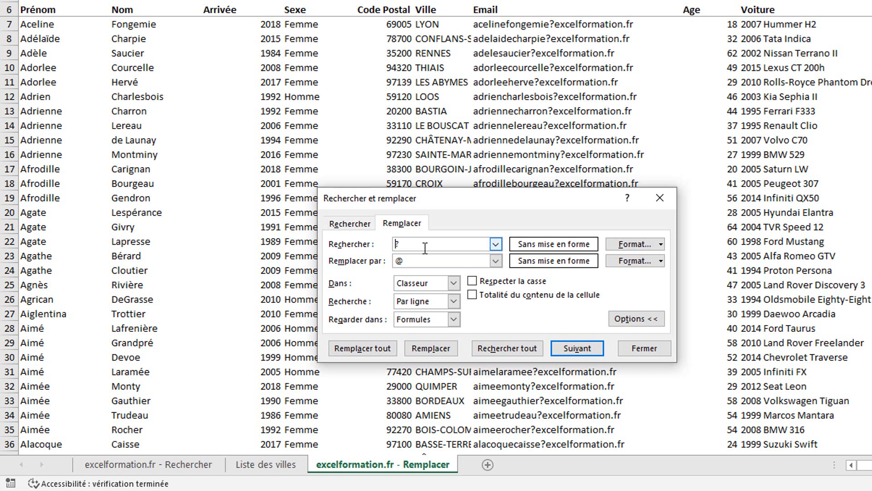
type("~?")
key("alt+a")
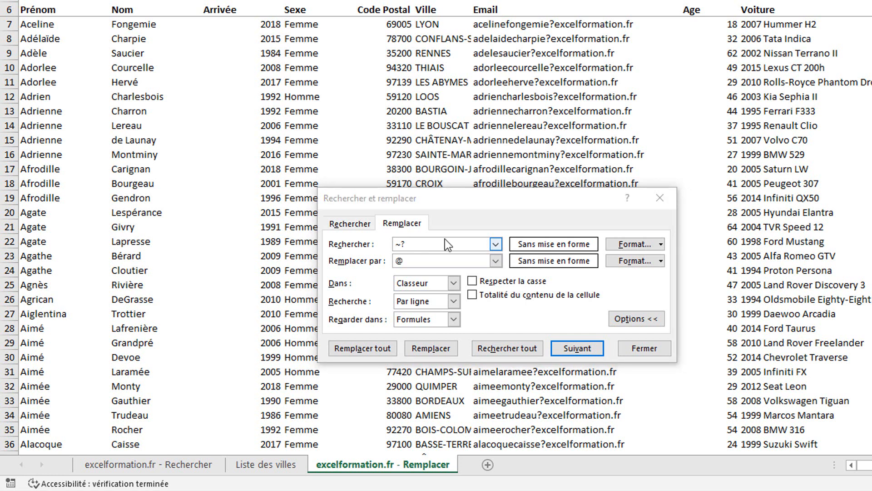
left_click(365, 354)
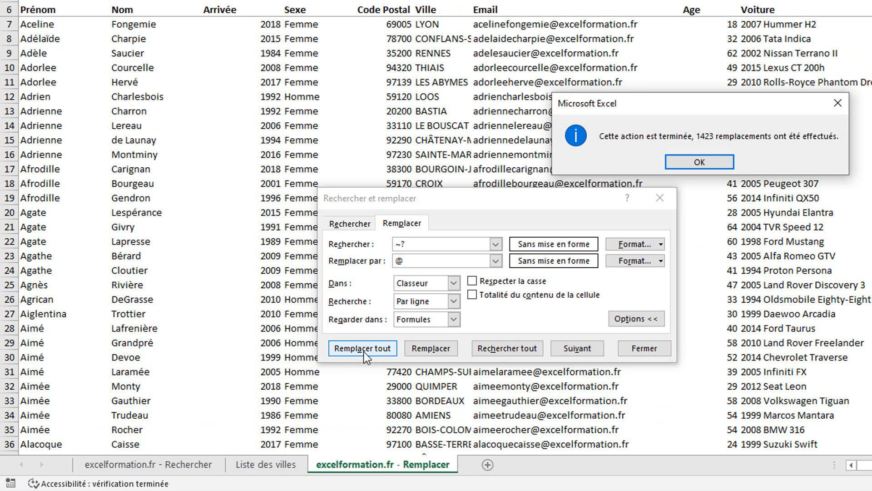
key("Return")
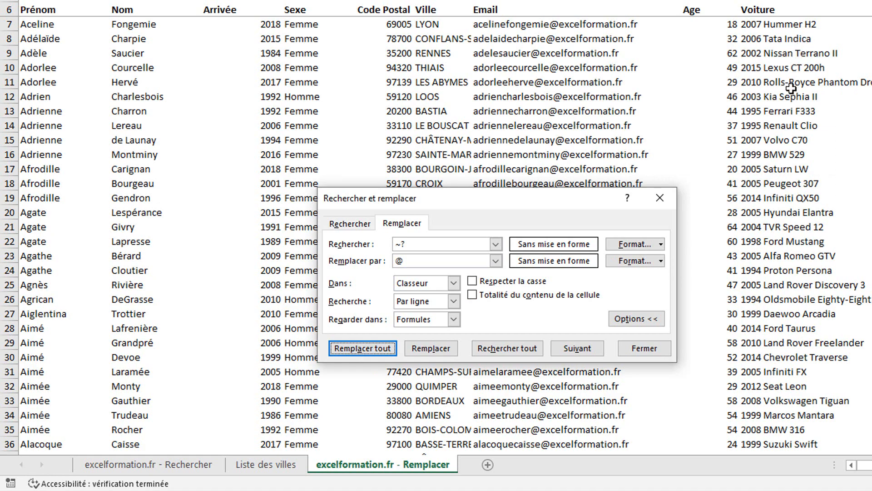
- Fill the 1995 Ferrari F333, 1998 Ford Mustang and 2014 Ford Taurus cells in the Voiture column with standard red
left_click(789, 111)
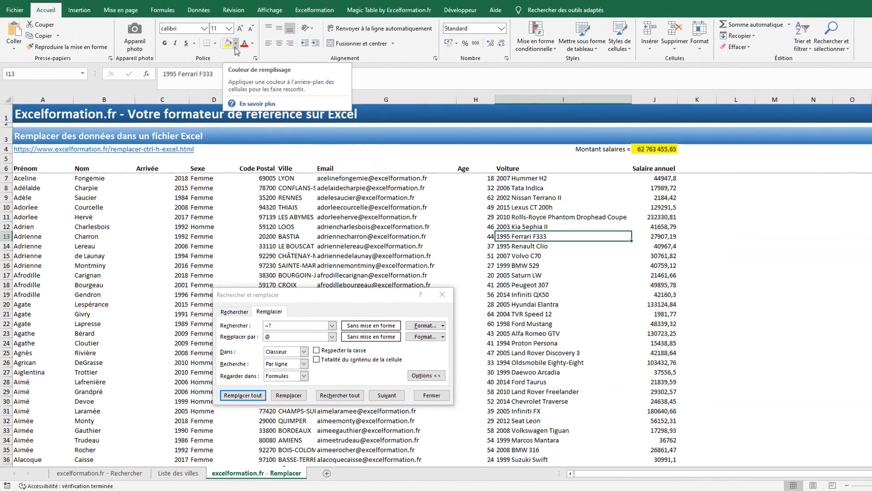
left_click(236, 43)
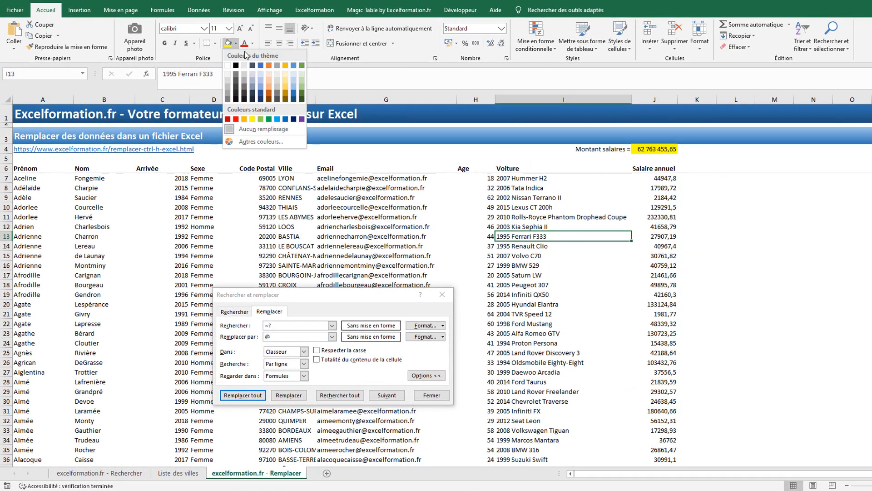
left_click(235, 119)
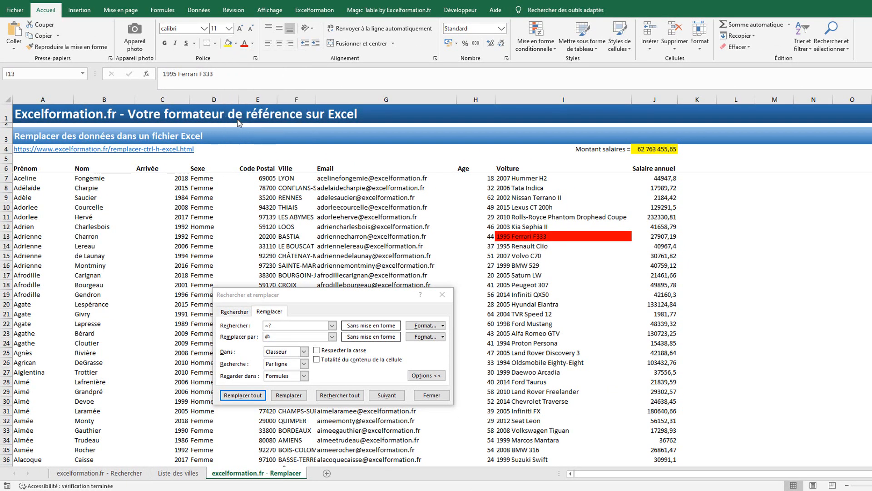
left_click(527, 322)
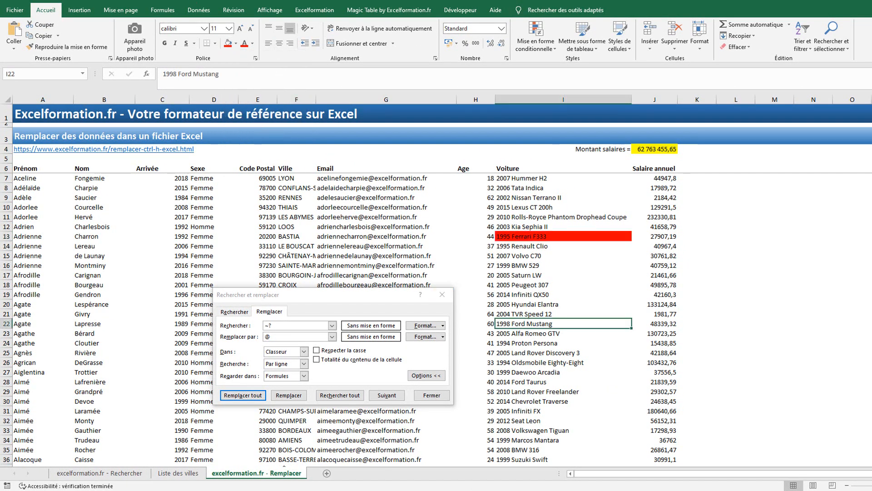
left_click(228, 44)
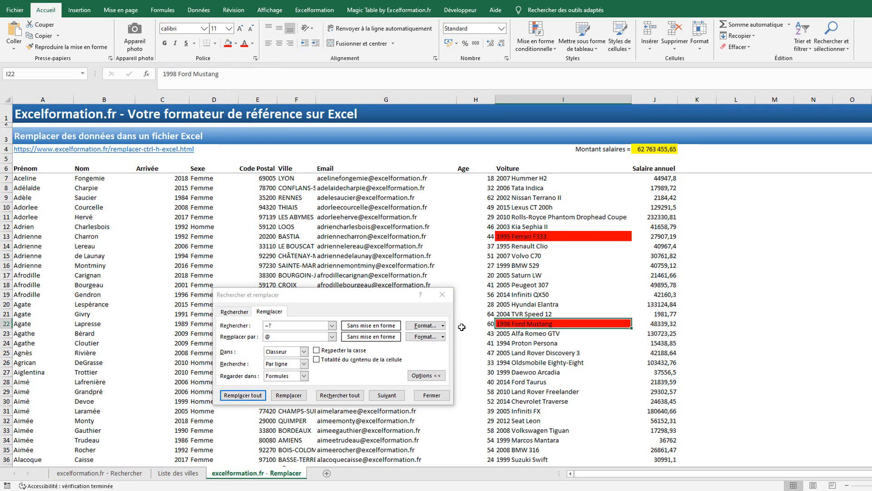
left_click(537, 381)
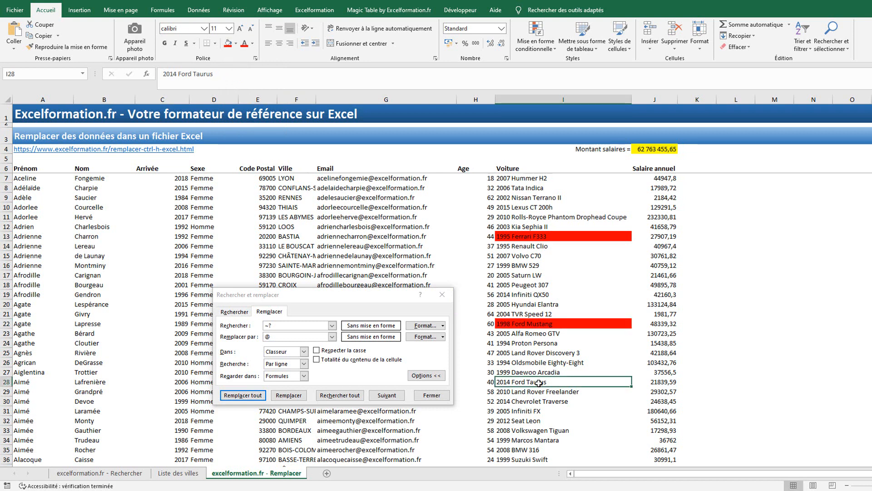
left_click(228, 44)
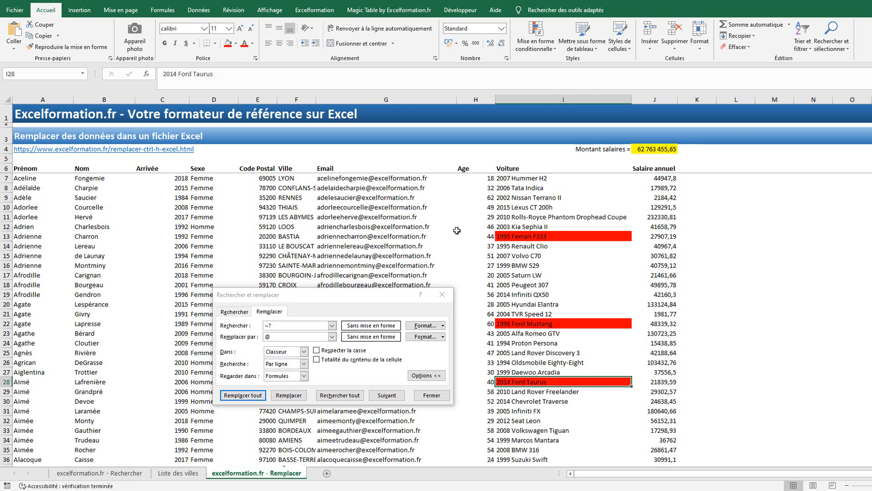
- Empty the search text and set the search format to a red cell fill
left_click(294, 325)
key("BackSpace")
key("BackSpace")
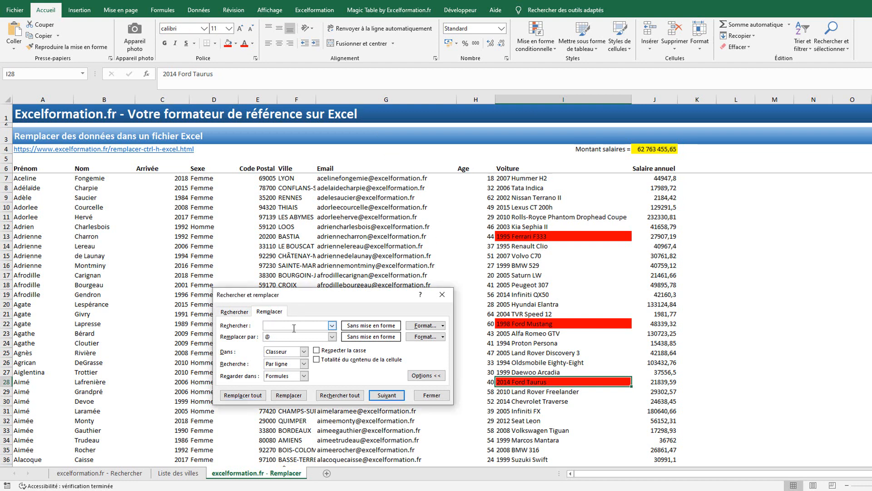
left_click(426, 325)
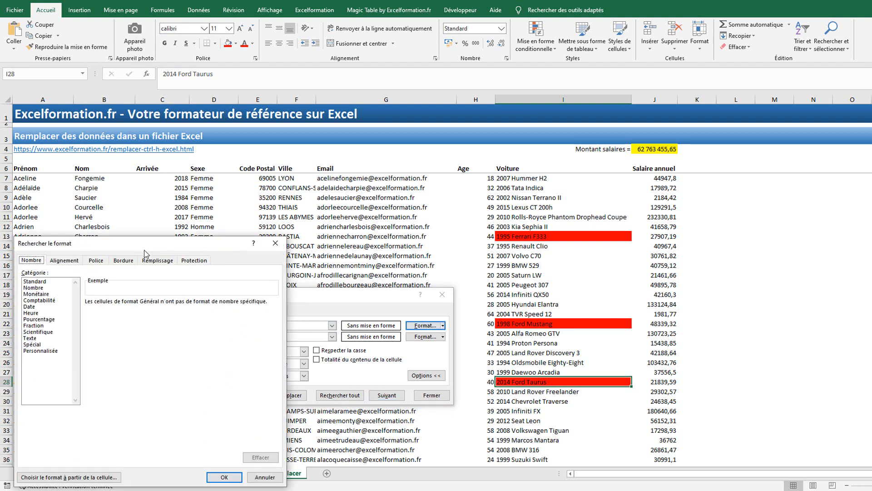
left_click(156, 260)
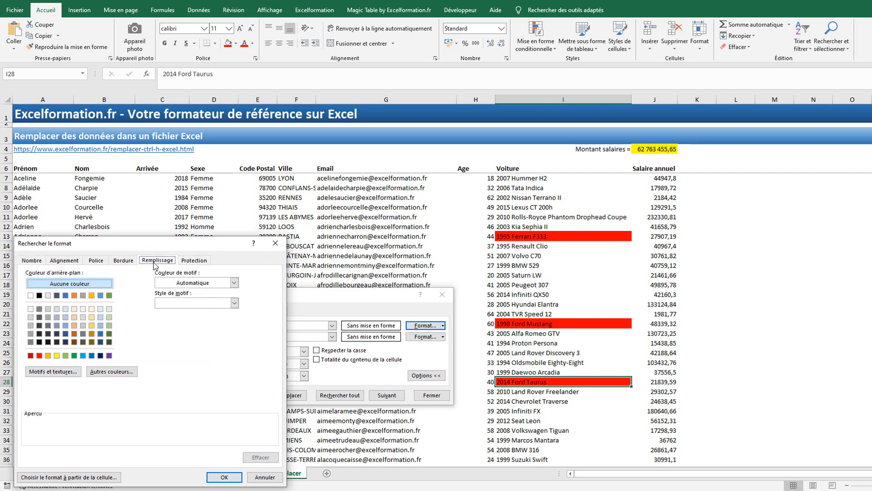
left_click(39, 356)
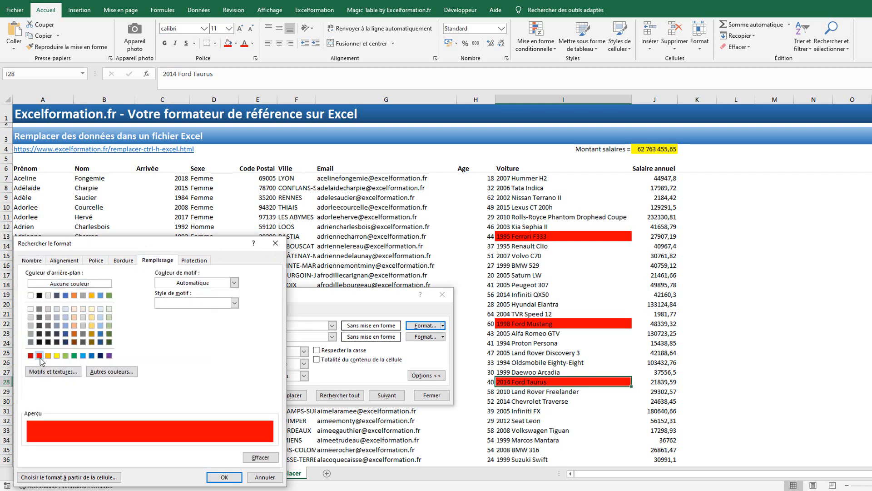
left_click(225, 477)
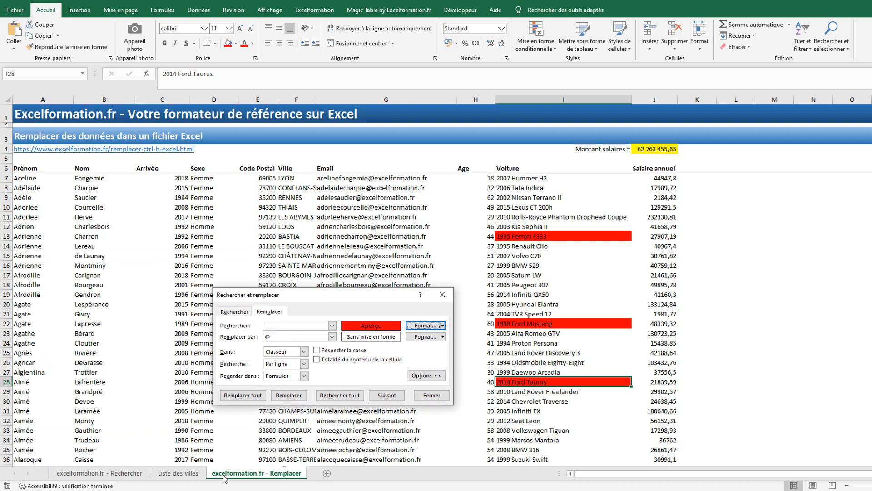
- Replace the contents of all red-filled cells in the workbook with "sans véhicule"
left_click(282, 337)
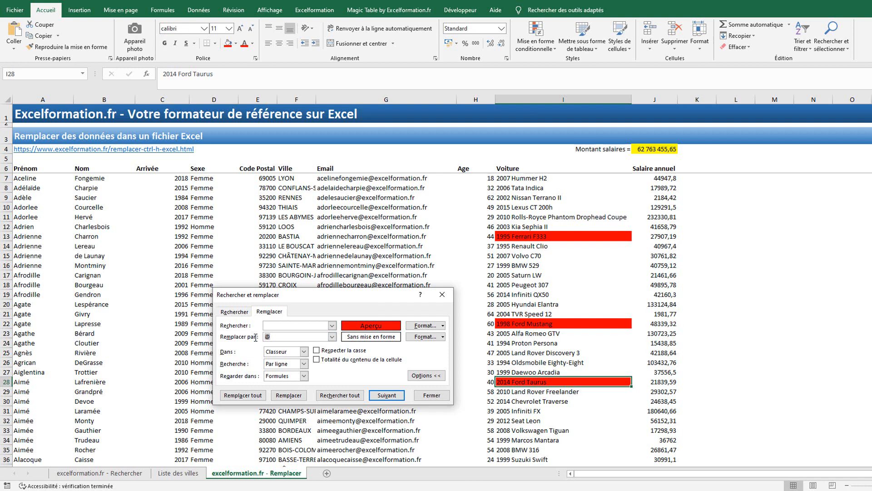
type("sans véhiculez")
key("BackSpace")
left_click(245, 399)
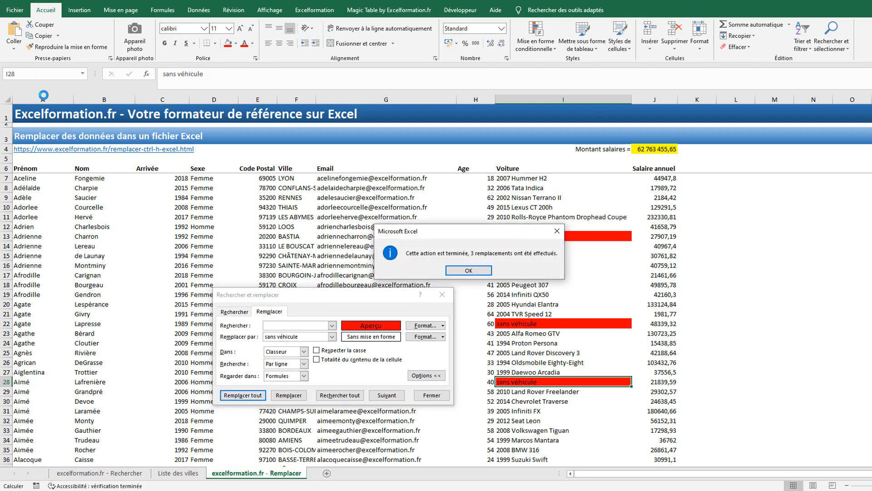
key("Return")
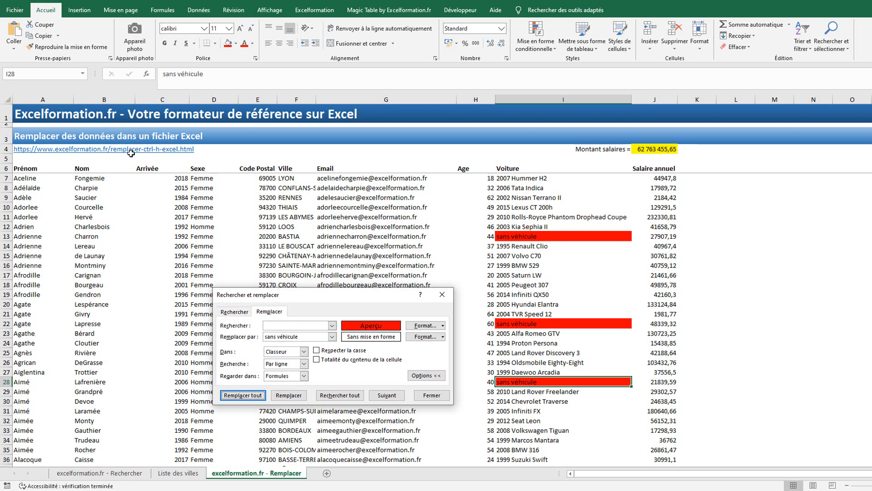
- Clear the red search format and set the search text to Volkswagen
left_click(443, 325)
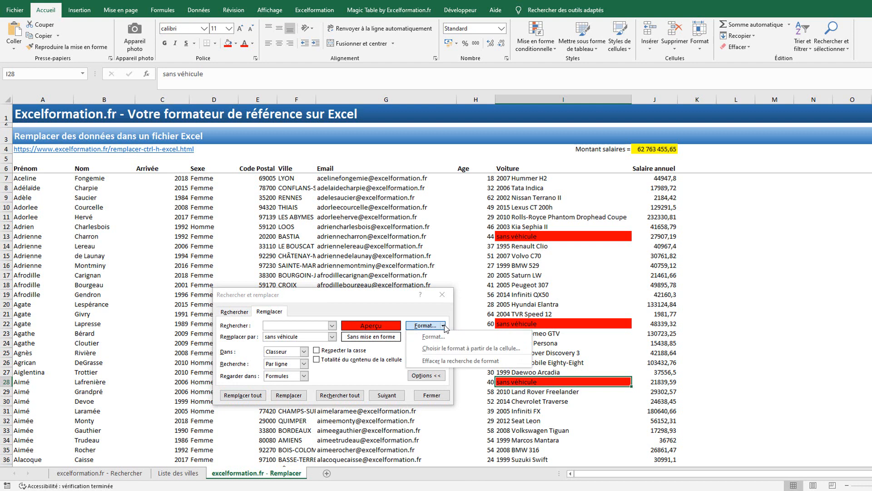
left_click(452, 361)
type("Volkswagen")
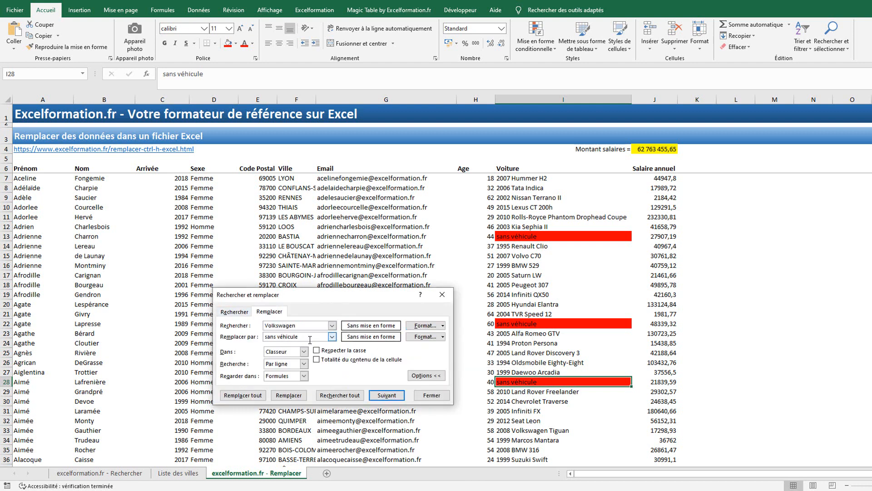
- Set the replacement format to a blue cell fill
key("Tab")
left_click_drag(222, 337, 393, 324)
left_click(423, 337)
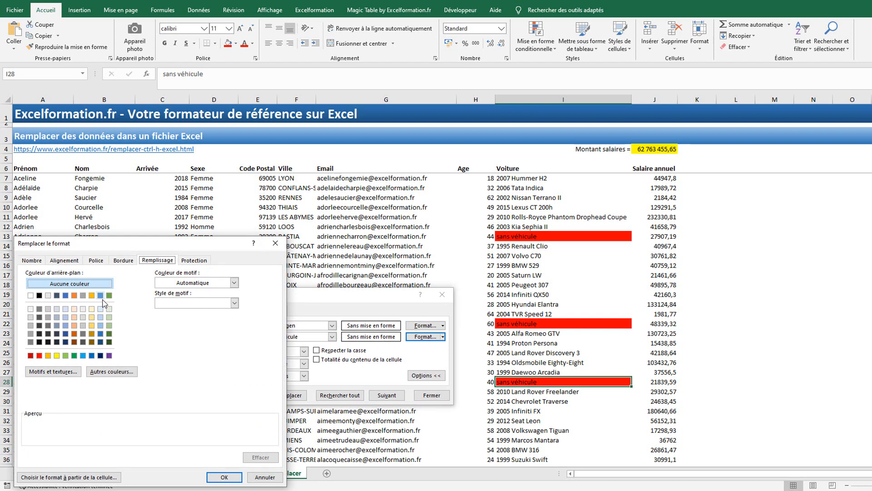
left_click(100, 295)
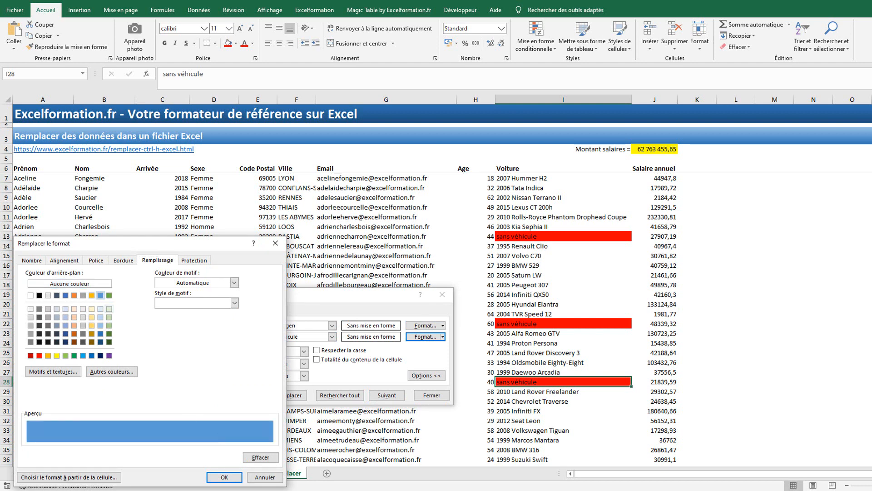
left_click(225, 476)
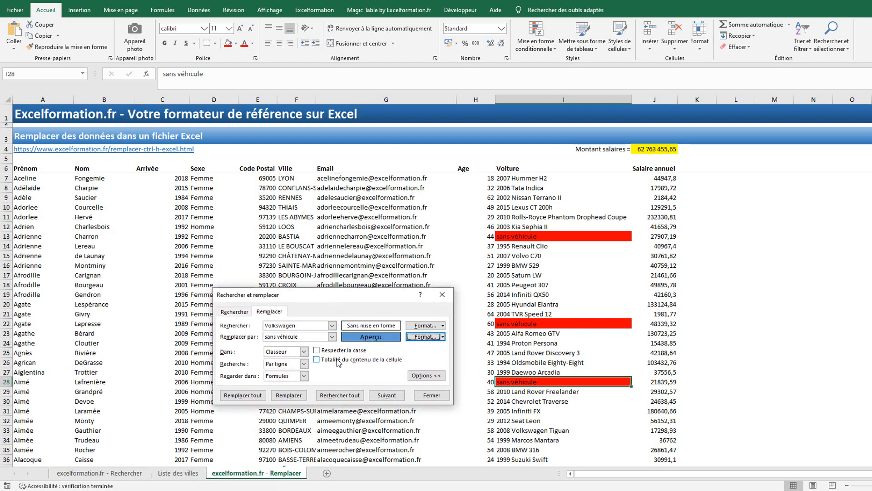
- Replace all Volkswagen matches with the same text Volkswagen in the blue format, and close Find and Replace
left_click_drag(303, 337, 233, 331)
type("Volks")
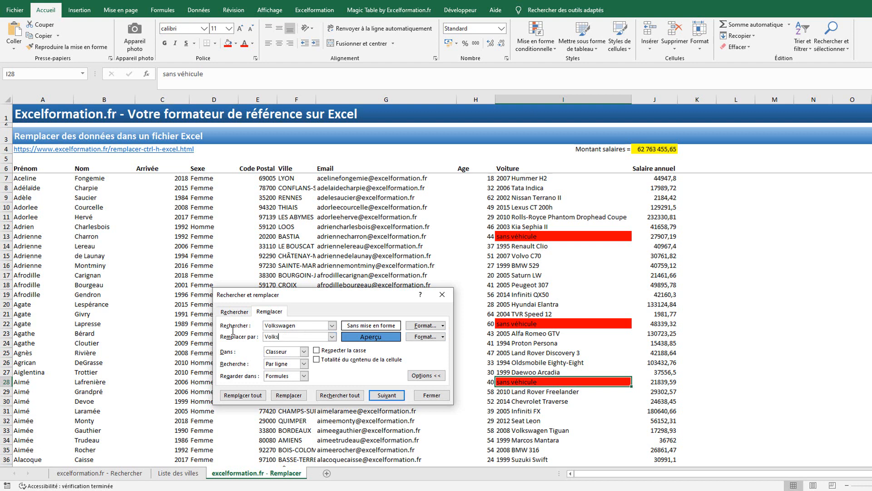
type("wagen")
left_click(243, 395)
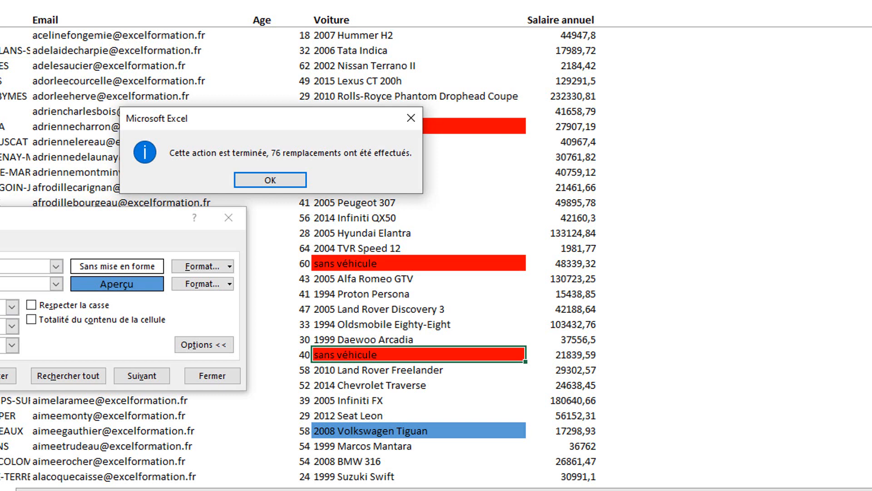
key("Return")
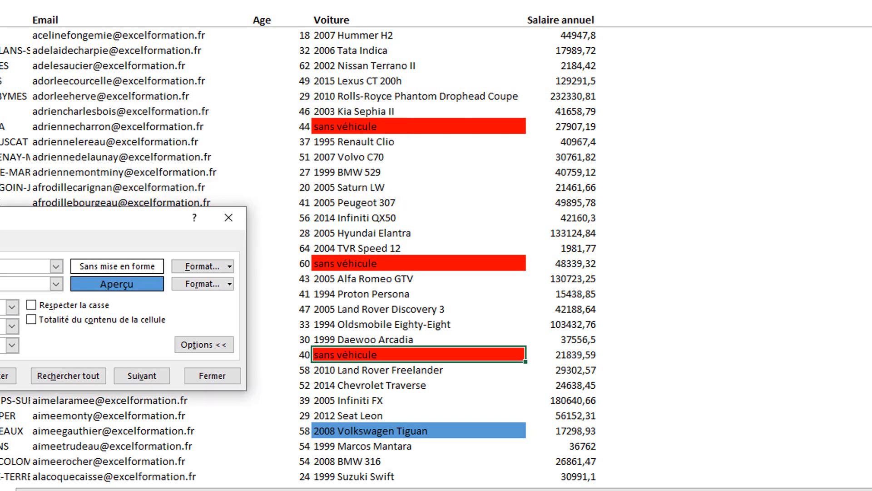
left_click(228, 218)
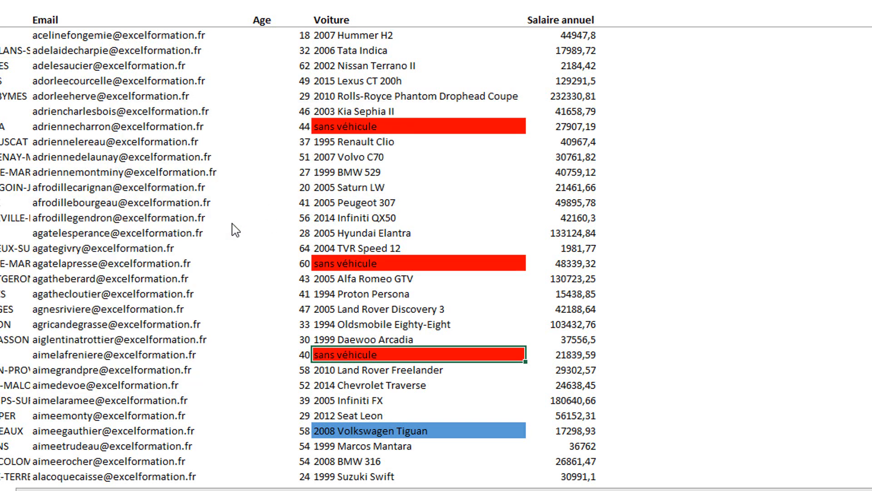
- Look through the Voiture column further down the list for blue-filled Volkswagen cells
scroll(398, 341, "down", 2)
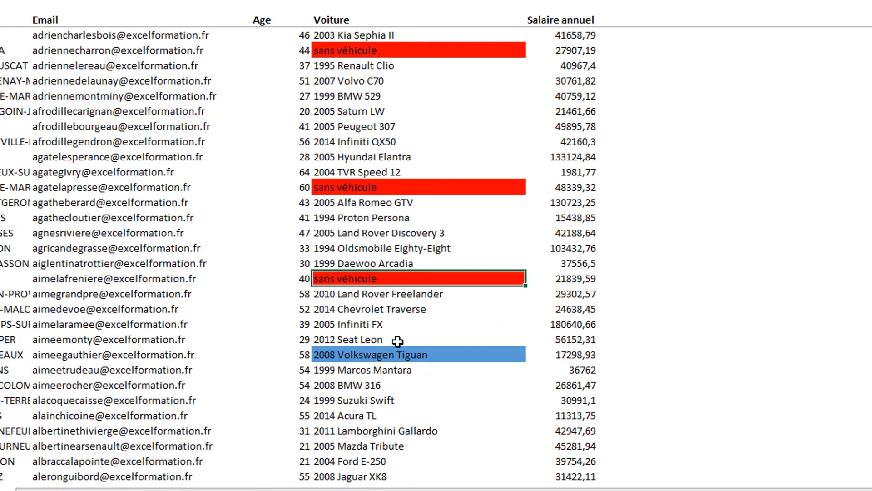
scroll(398, 341, "down", 20)
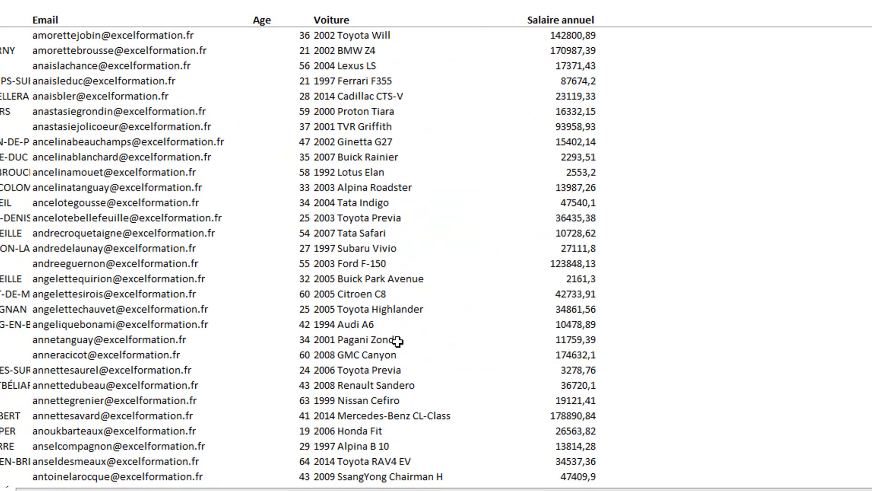
scroll(397, 340, "up", 7)
scroll(398, 341, "up", 3)
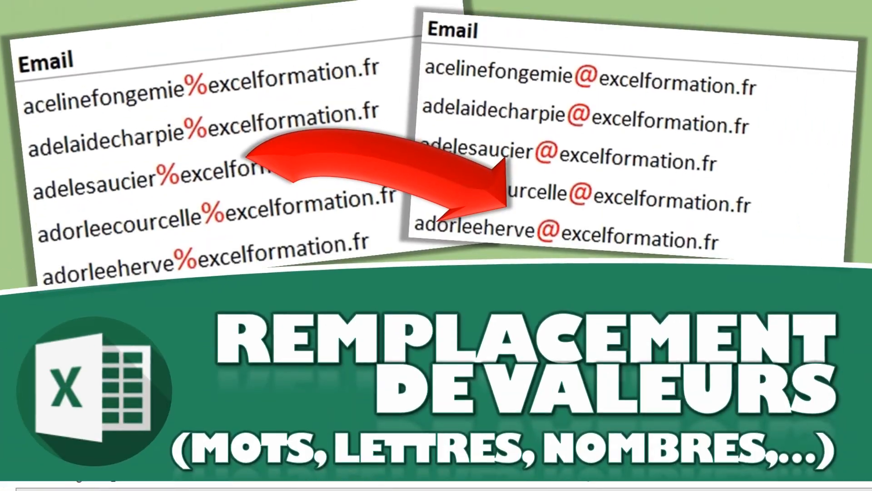